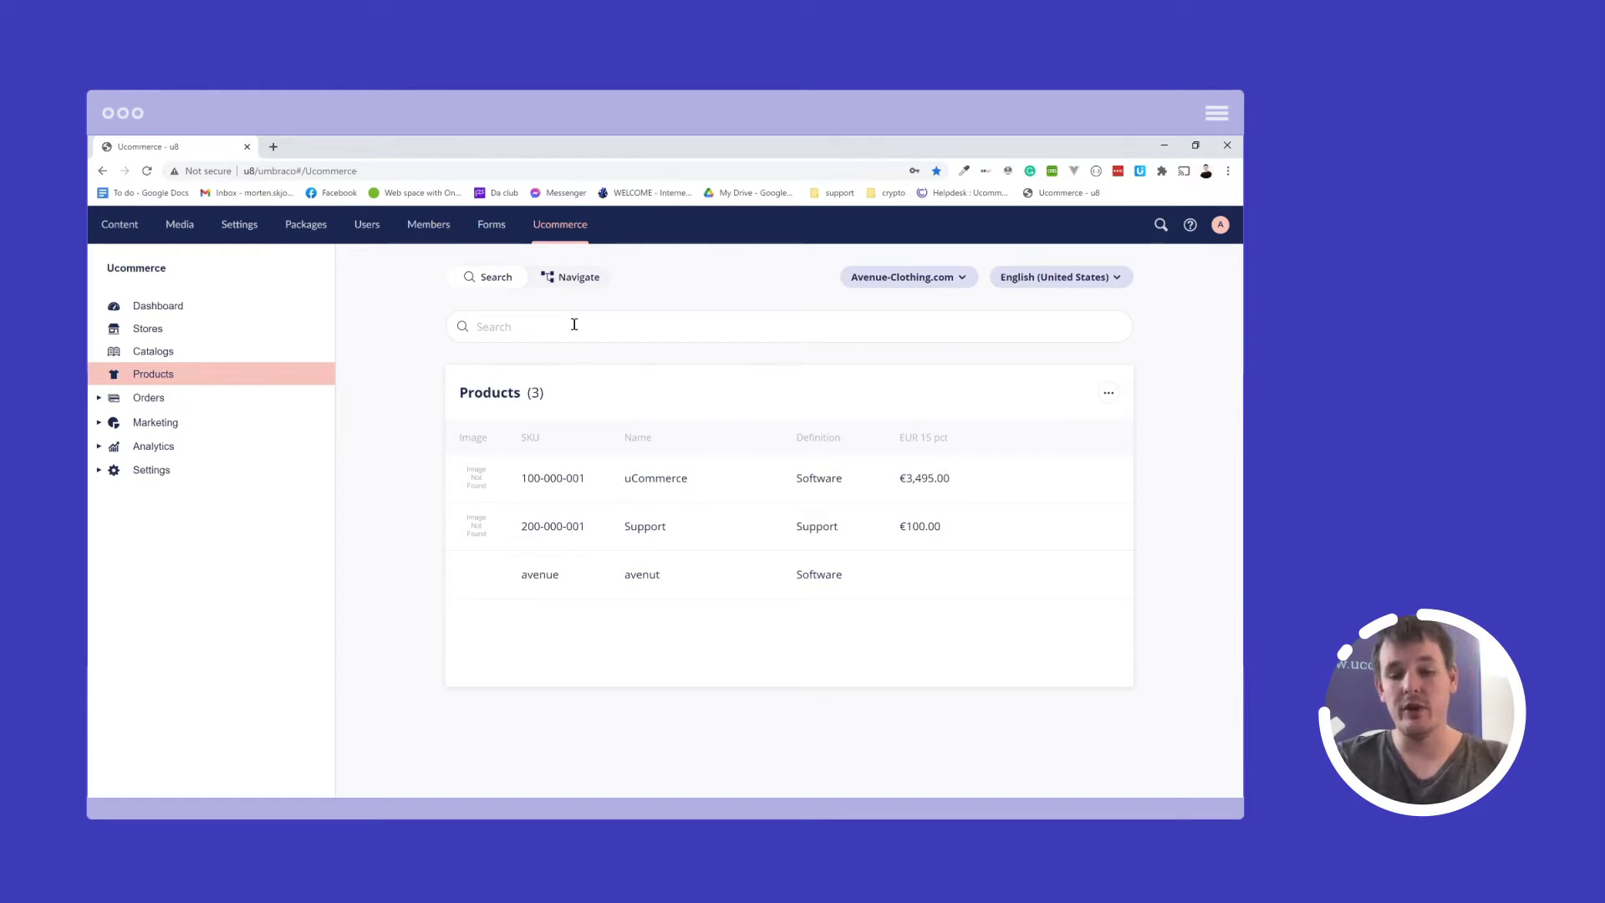
- Search the store's products for "Support"
{"action": "type", "text": "s"}
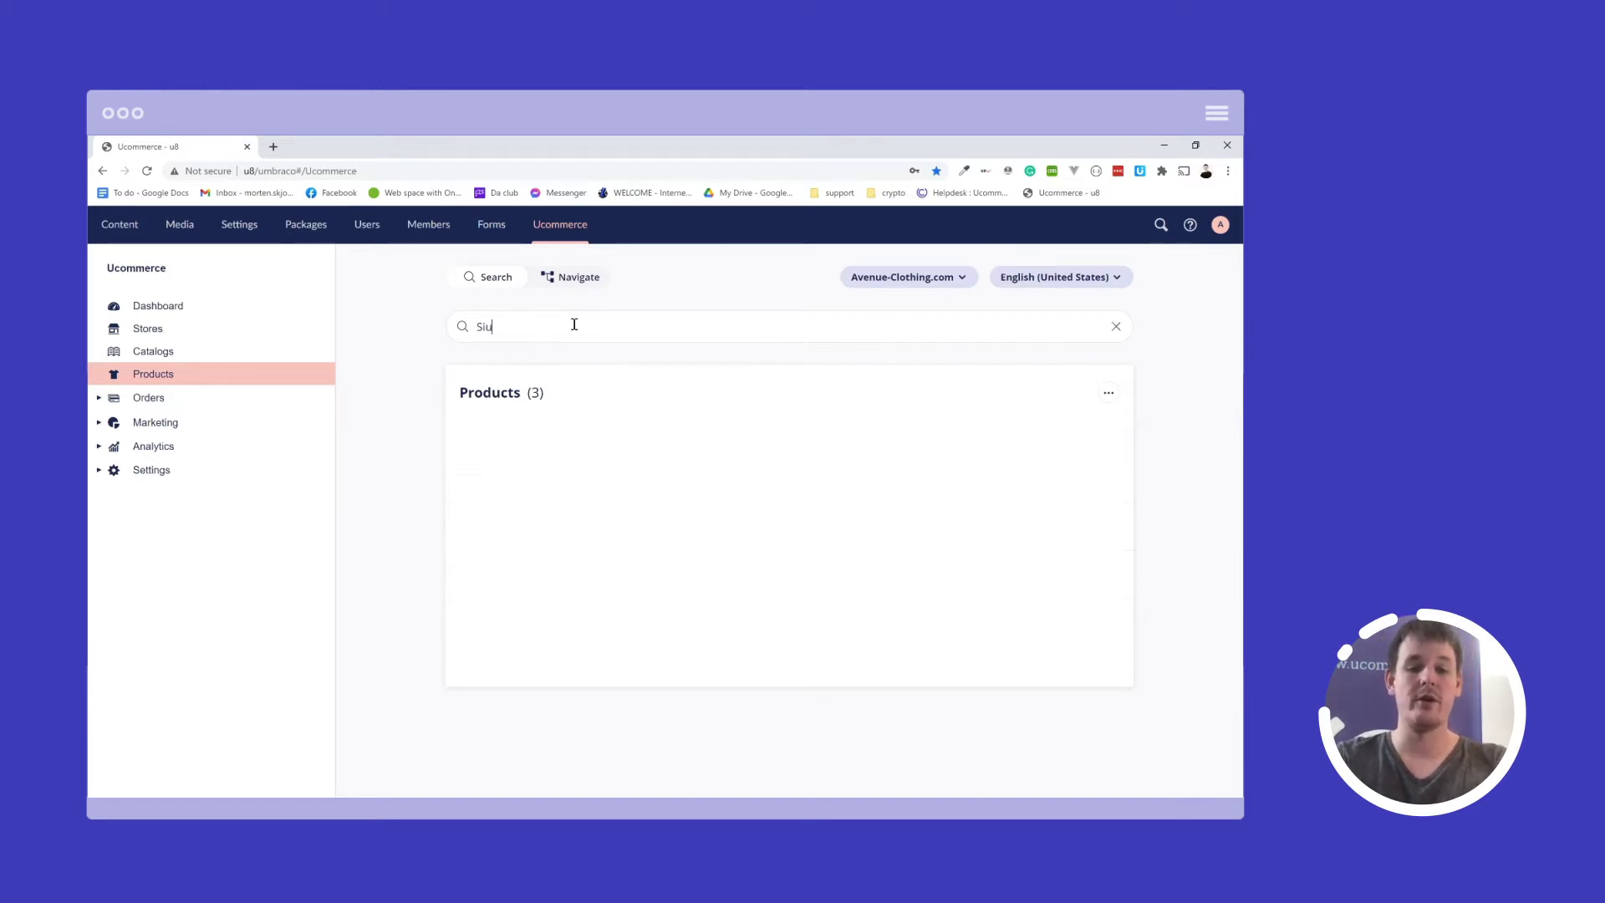
{"action": "type", "text": "upport"}
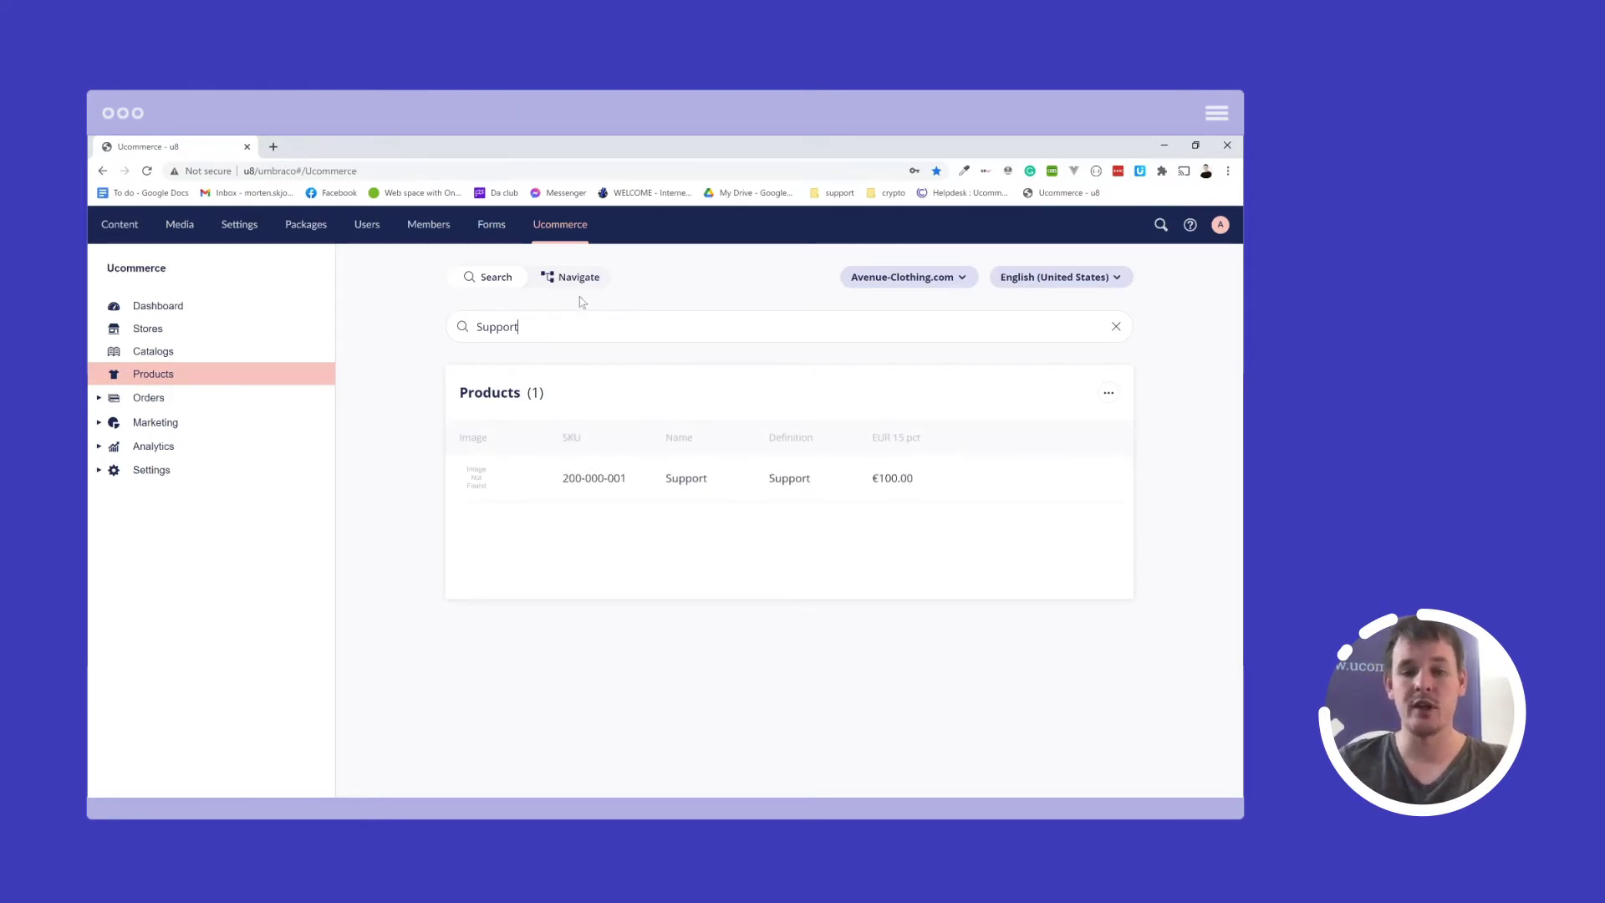
- Navigate the Avenue-Clothing.com store's catalogs and open the avenue clothing category in the avenue-clothing catalog
{"action": "left_click", "coordinate": [575, 285]}
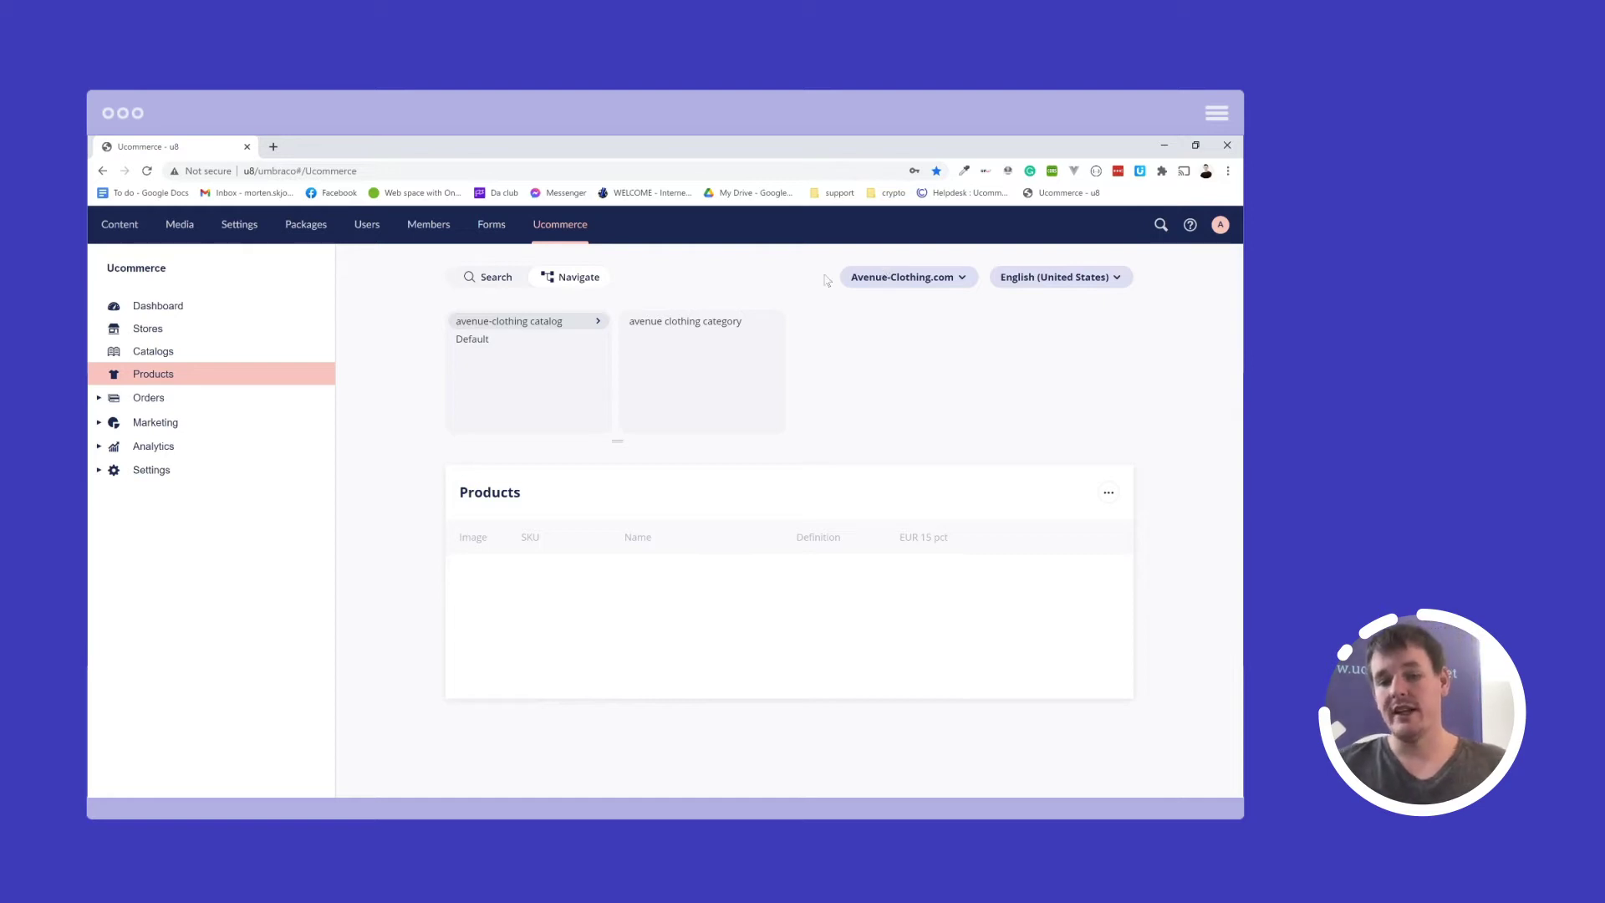
{"action": "left_click", "coordinate": [912, 276]}
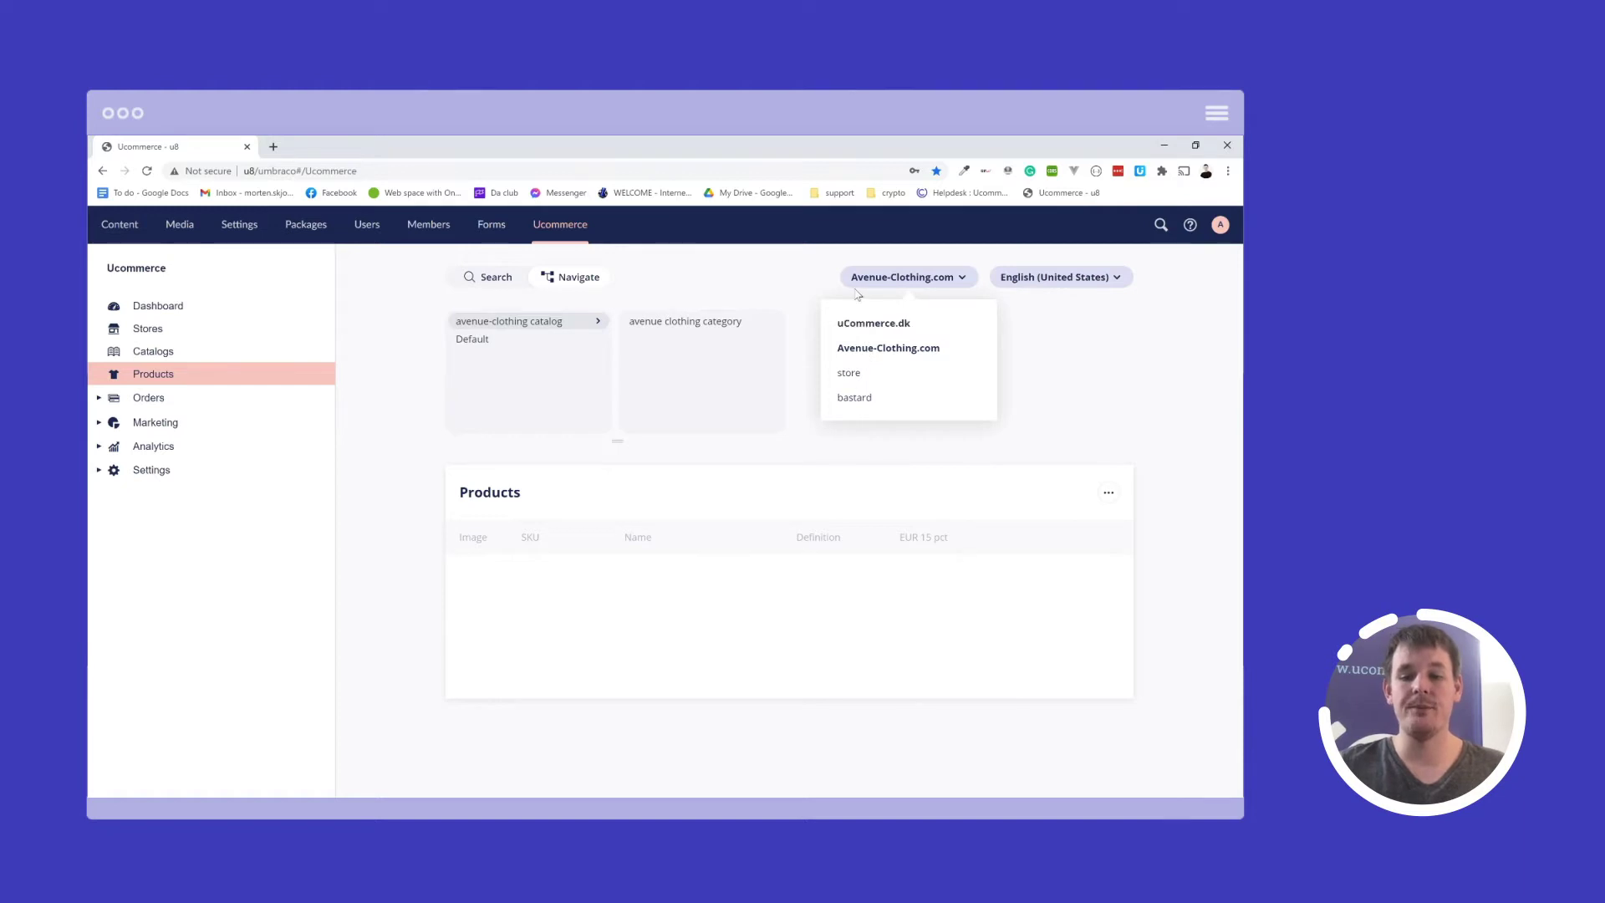
{"action": "left_click", "coordinate": [860, 353]}
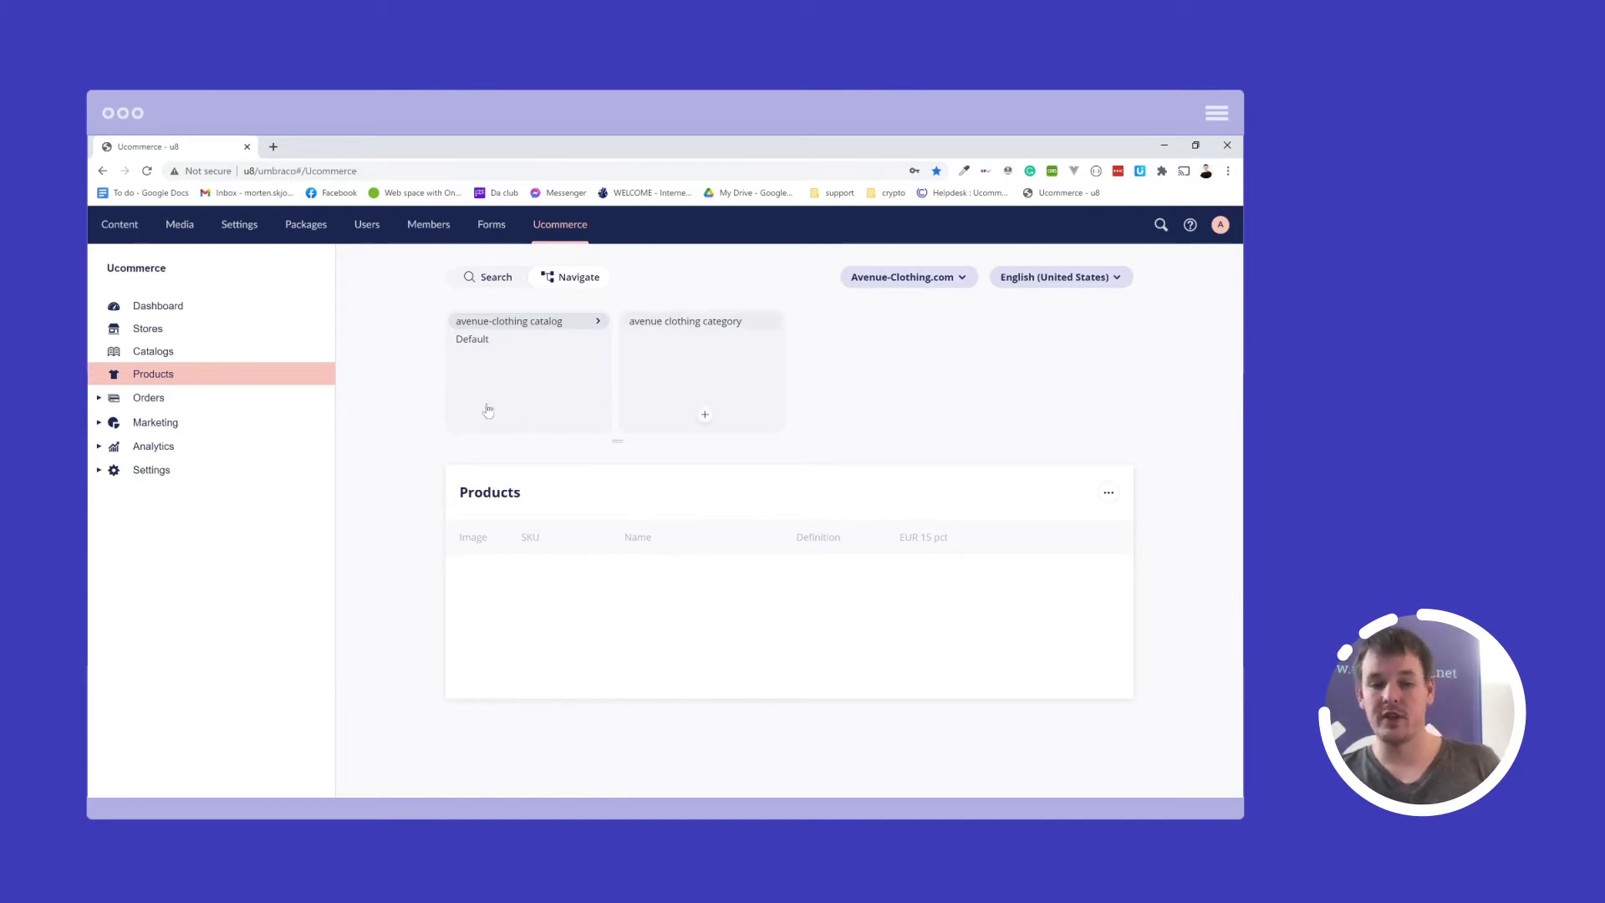
{"action": "left_click", "coordinate": [488, 343]}
{"action": "left_click", "coordinate": [548, 324]}
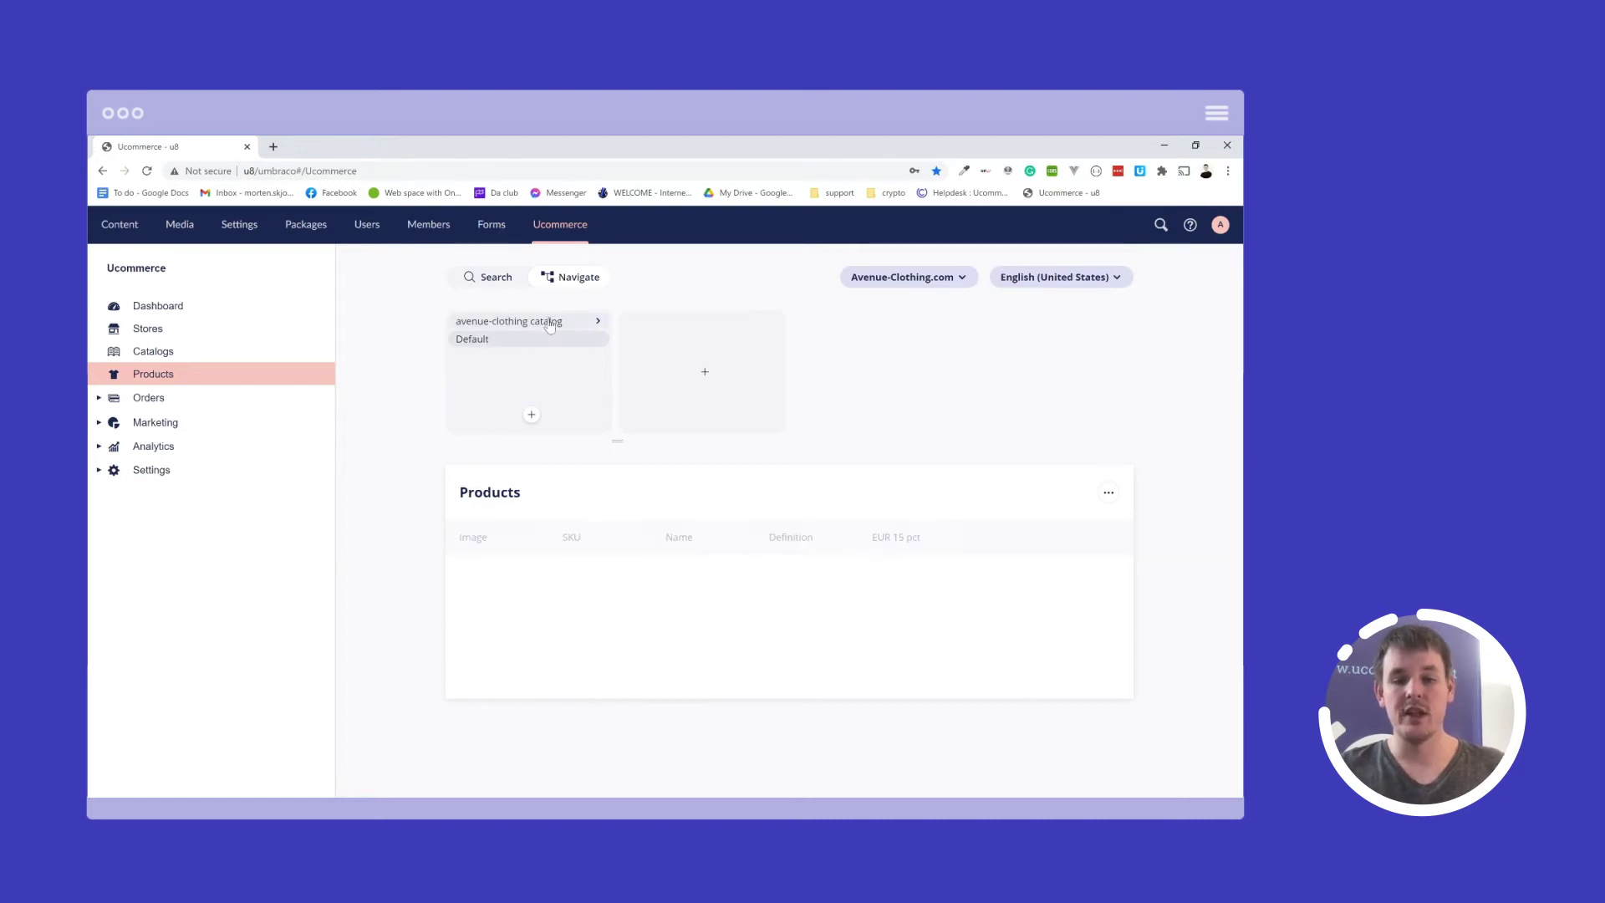
{"action": "left_click", "coordinate": [700, 321]}
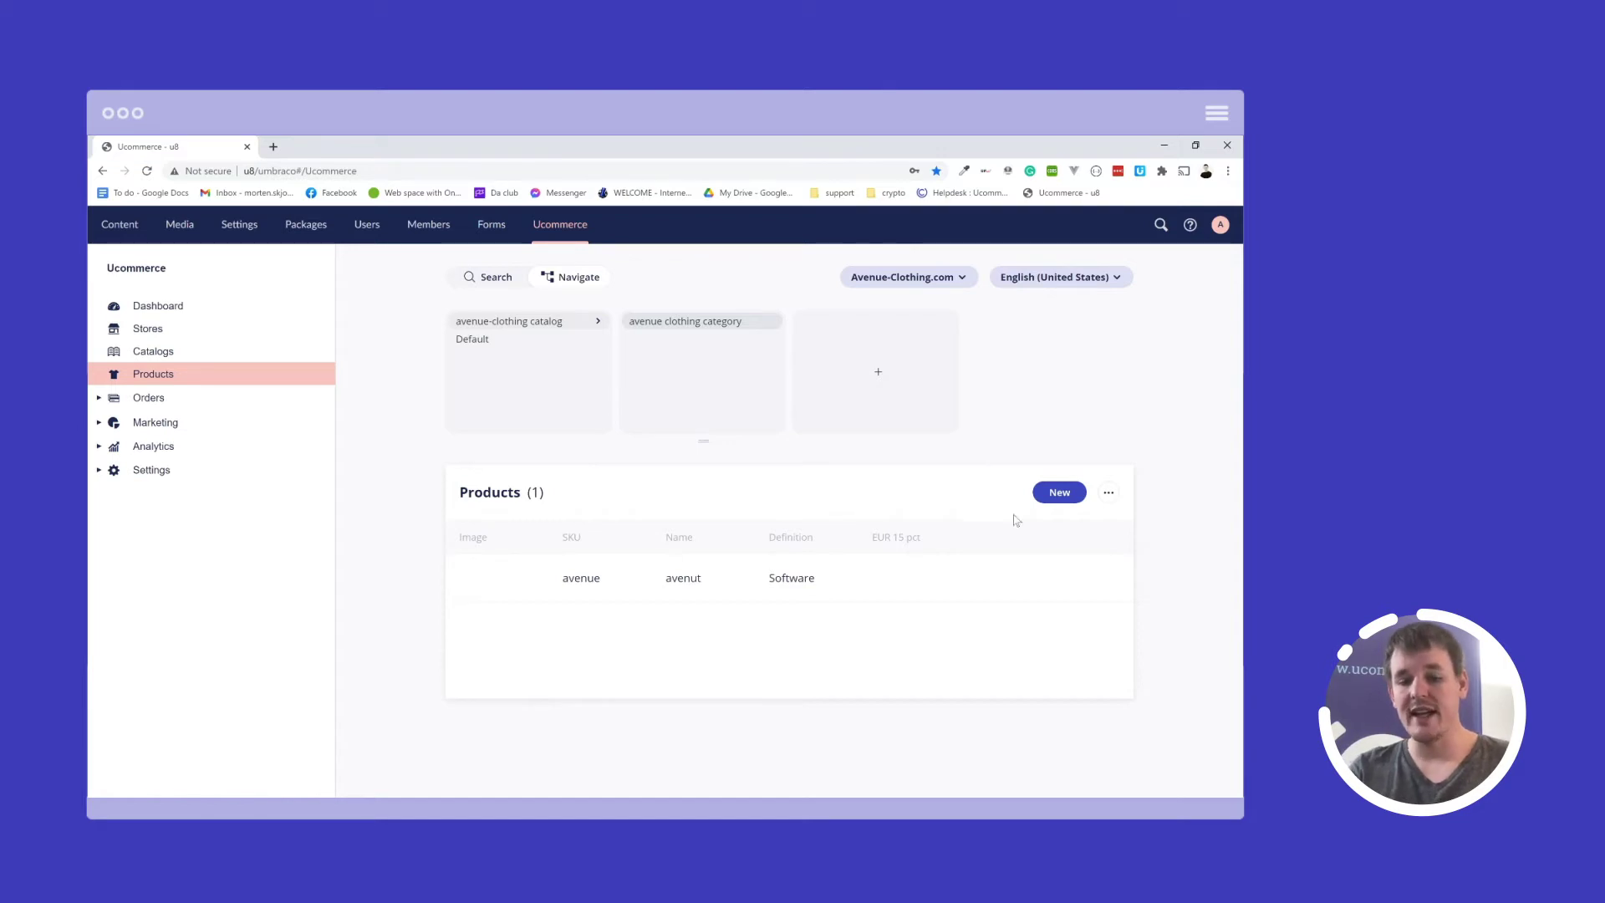
- Create a new product in the category with the Software definition, internal name "Software" and SKU "software"
{"action": "left_click", "coordinate": [1057, 495]}
{"action": "left_click", "coordinate": [896, 443]}
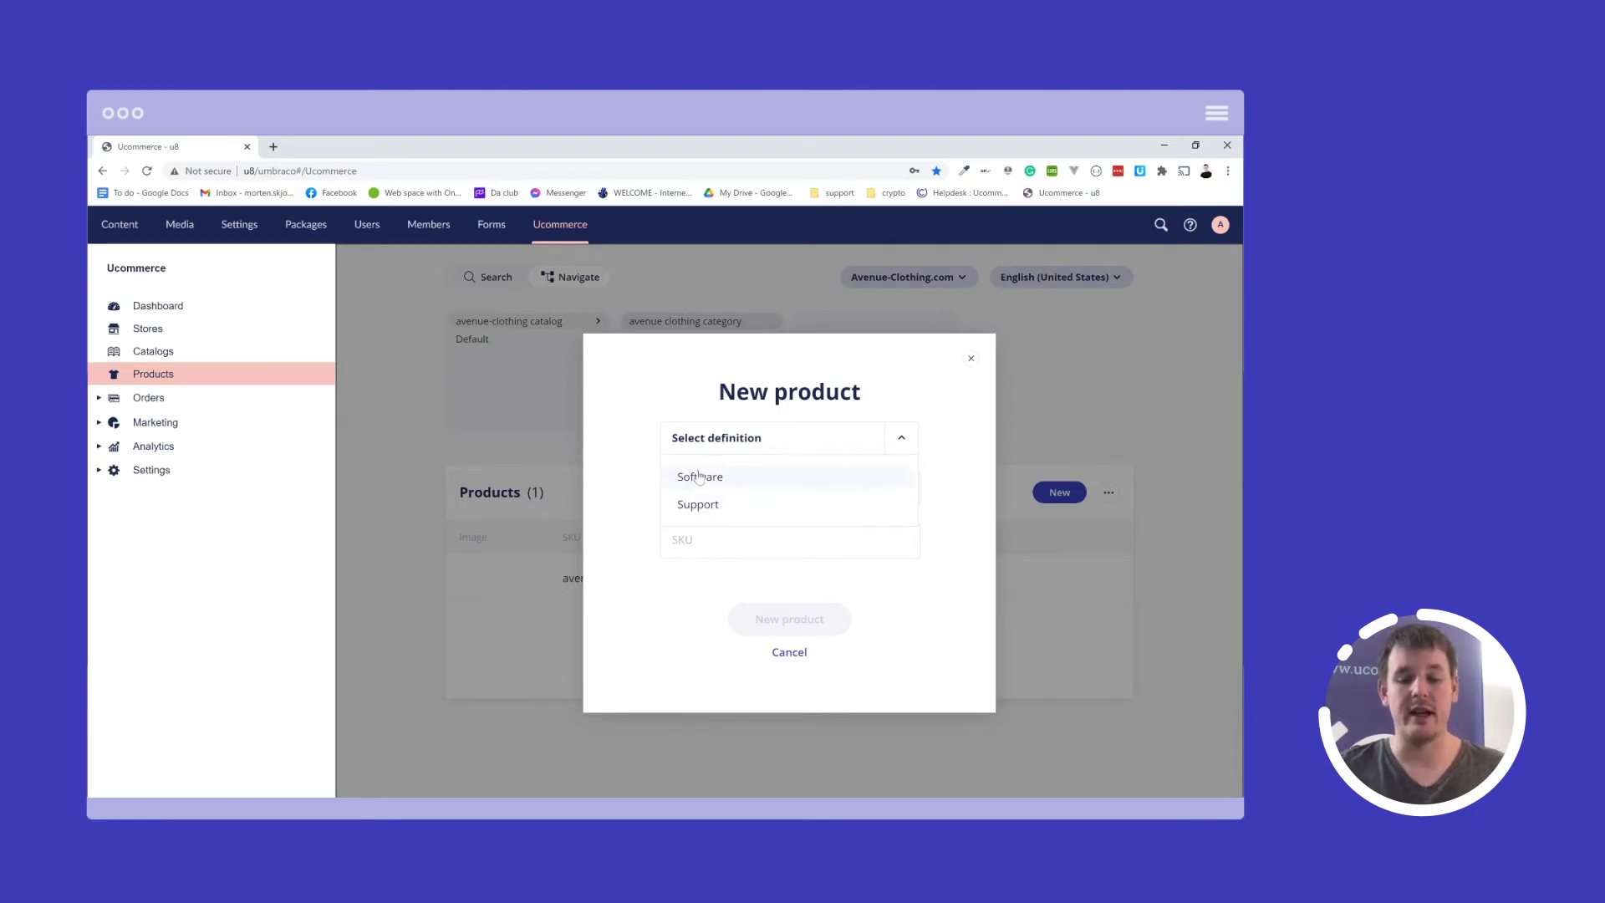
{"action": "left_click", "coordinate": [757, 481]}
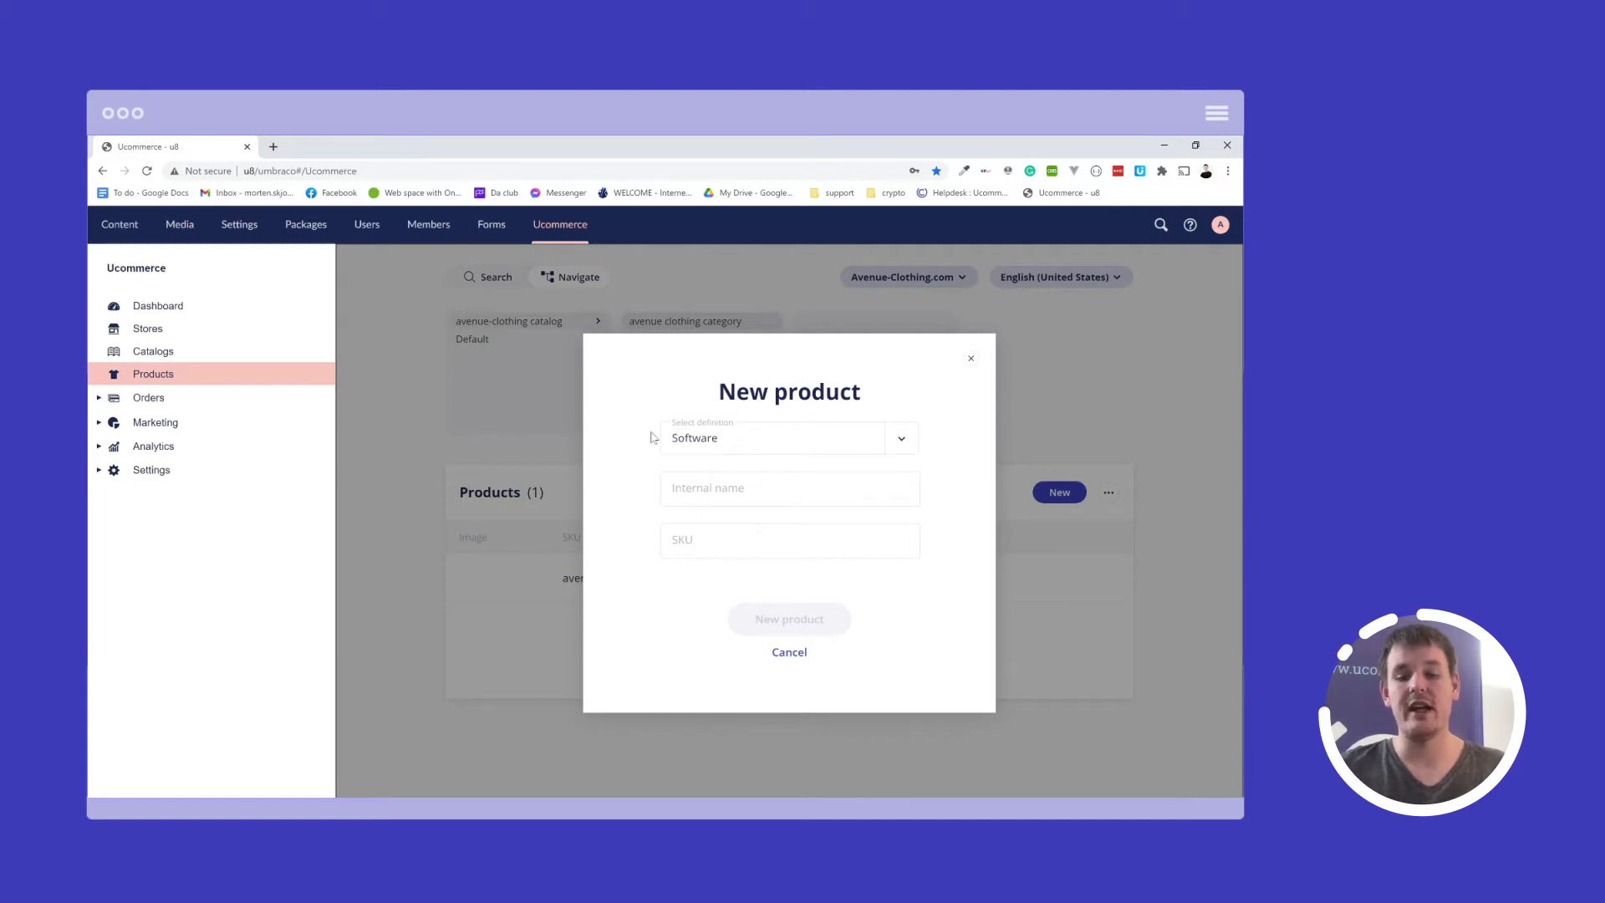
{"action": "left_click", "coordinate": [703, 495]}
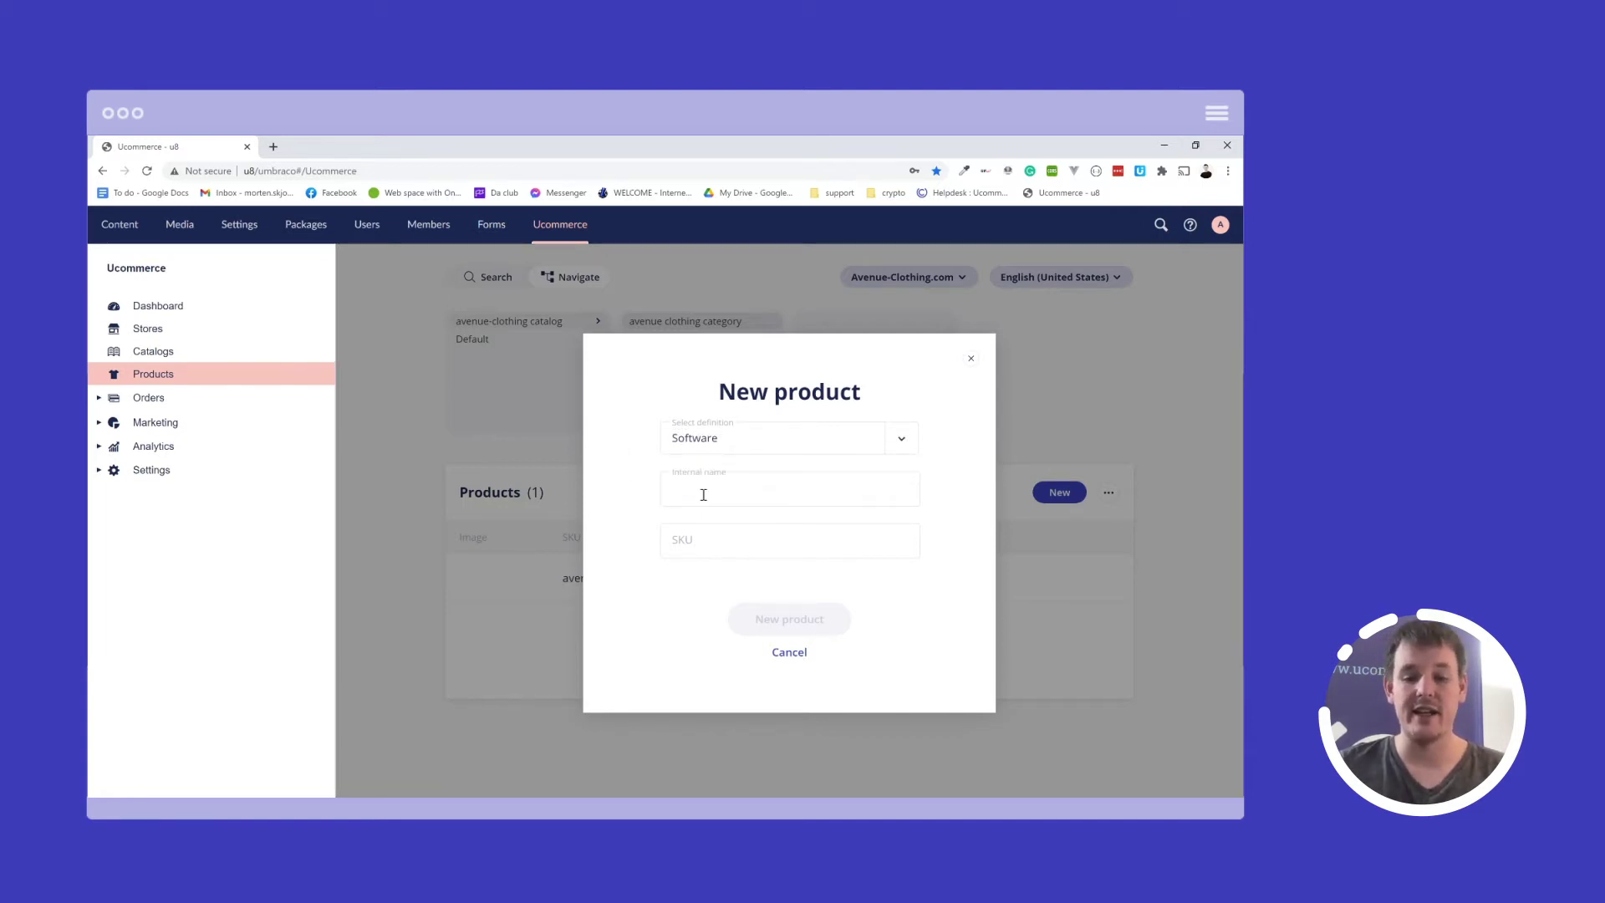
{"action": "type", "text": "Software"}
{"action": "left_click", "coordinate": [722, 548]}
{"action": "type", "text": "software"}
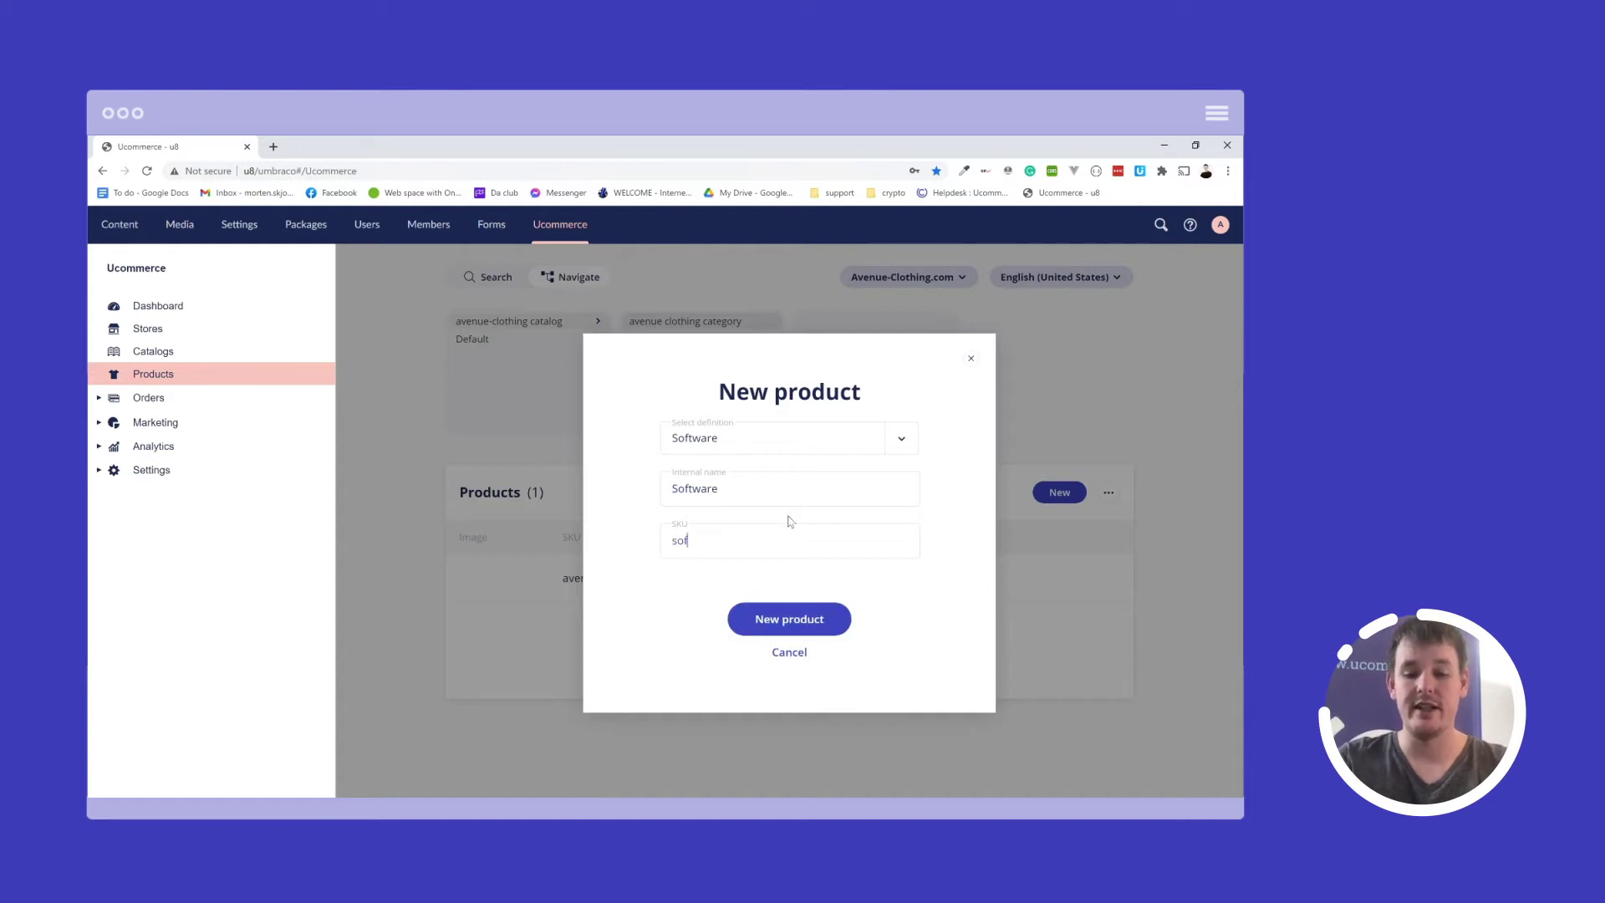
{"action": "left_click", "coordinate": [786, 619]}
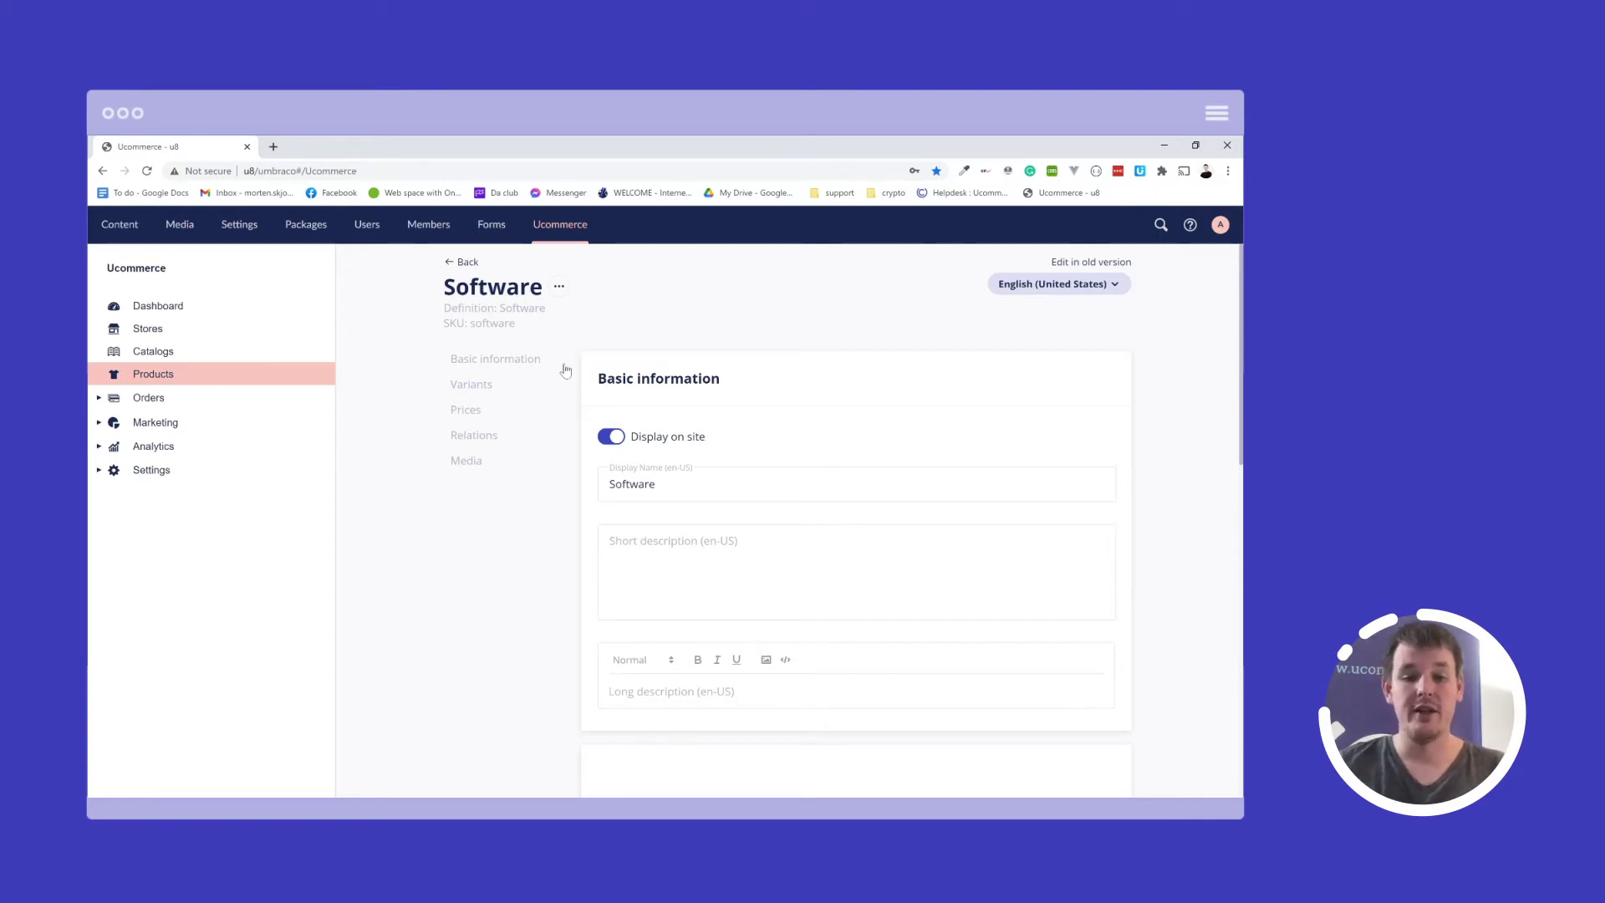
- Turn the Software product's Display on site setting off and back on
{"action": "scroll", "coordinate": [557, 505], "scroll_direction": "down", "scroll_amount": 1}
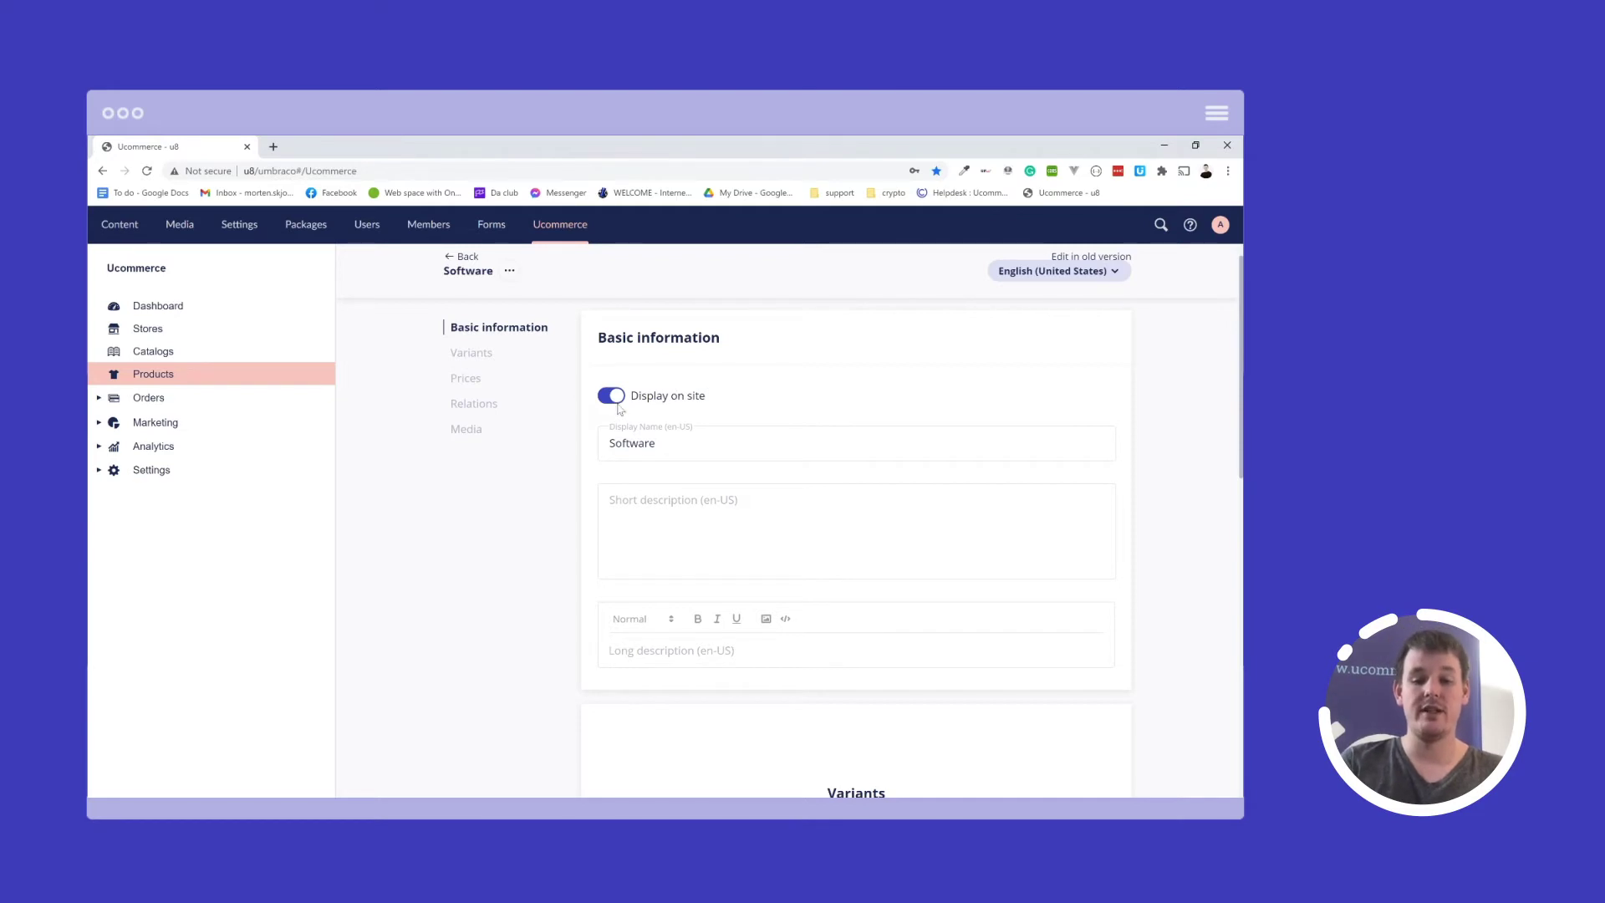
{"action": "left_click", "coordinate": [621, 407]}
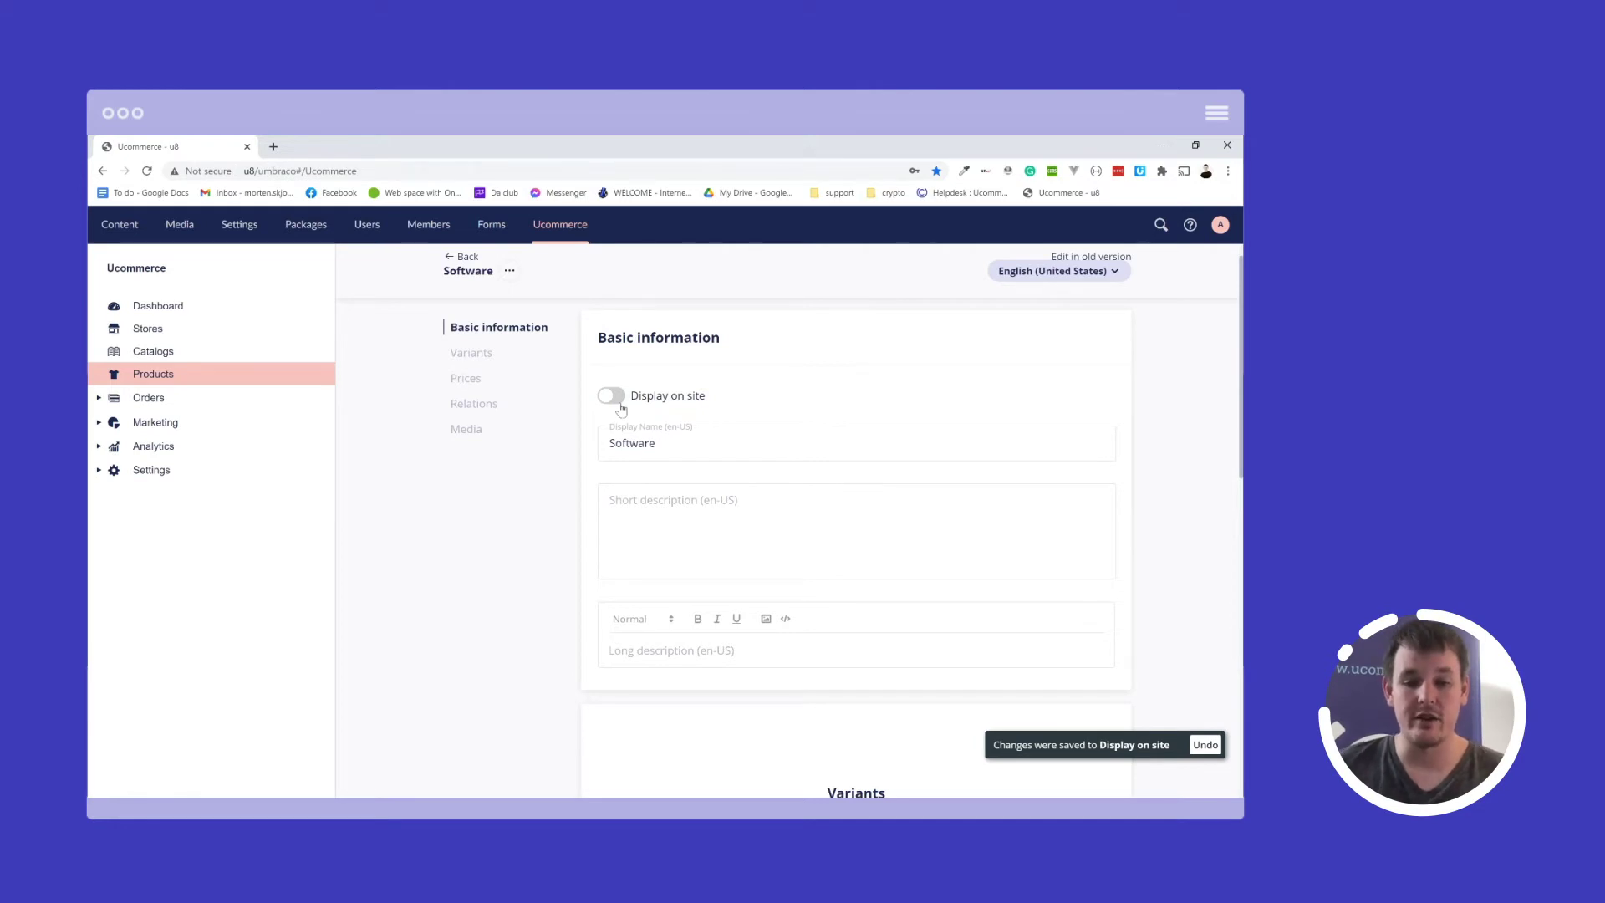
{"action": "left_click", "coordinate": [620, 406]}
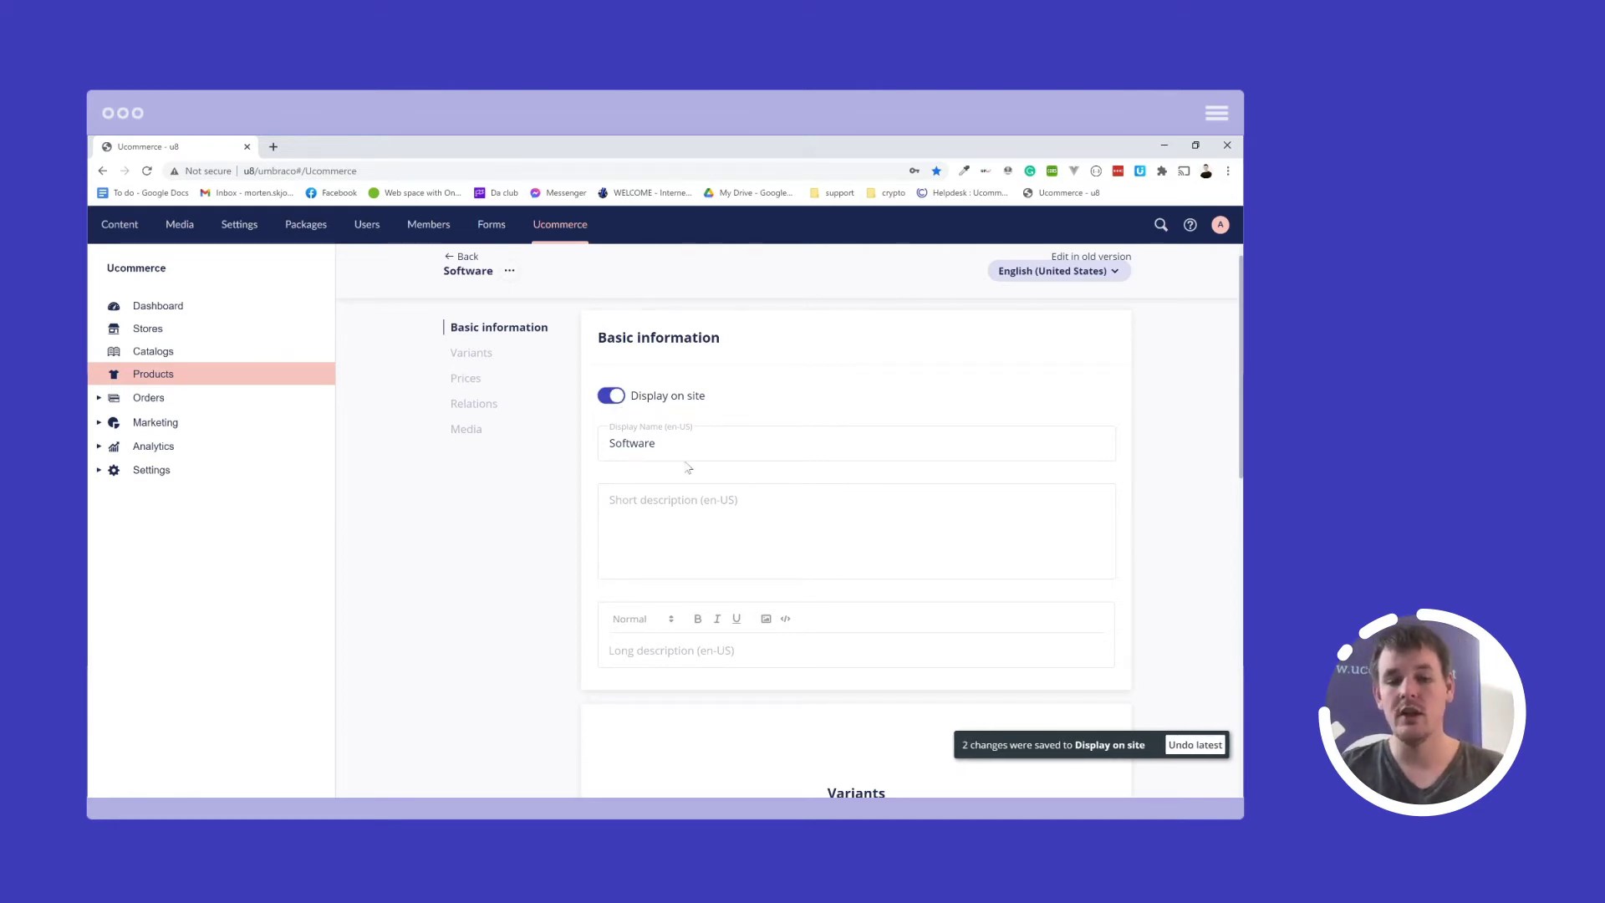
{"action": "scroll", "coordinate": [710, 463], "scroll_direction": "up", "scroll_amount": 2}
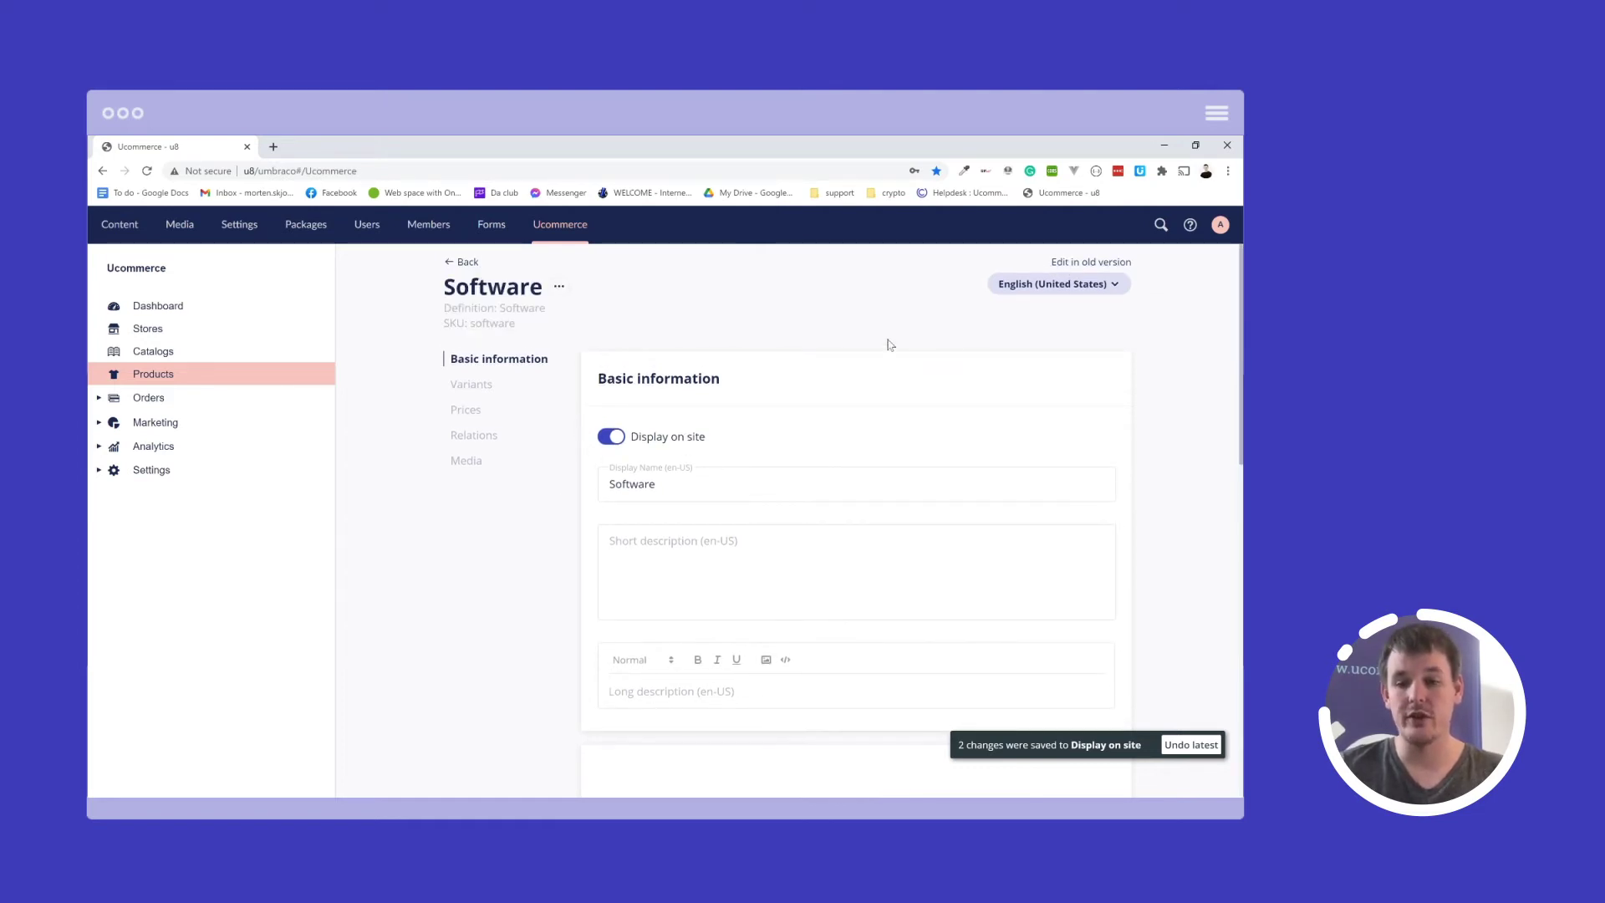
- Look at the product's language selection, short description and English display name fields
{"action": "left_click", "coordinate": [1037, 286]}
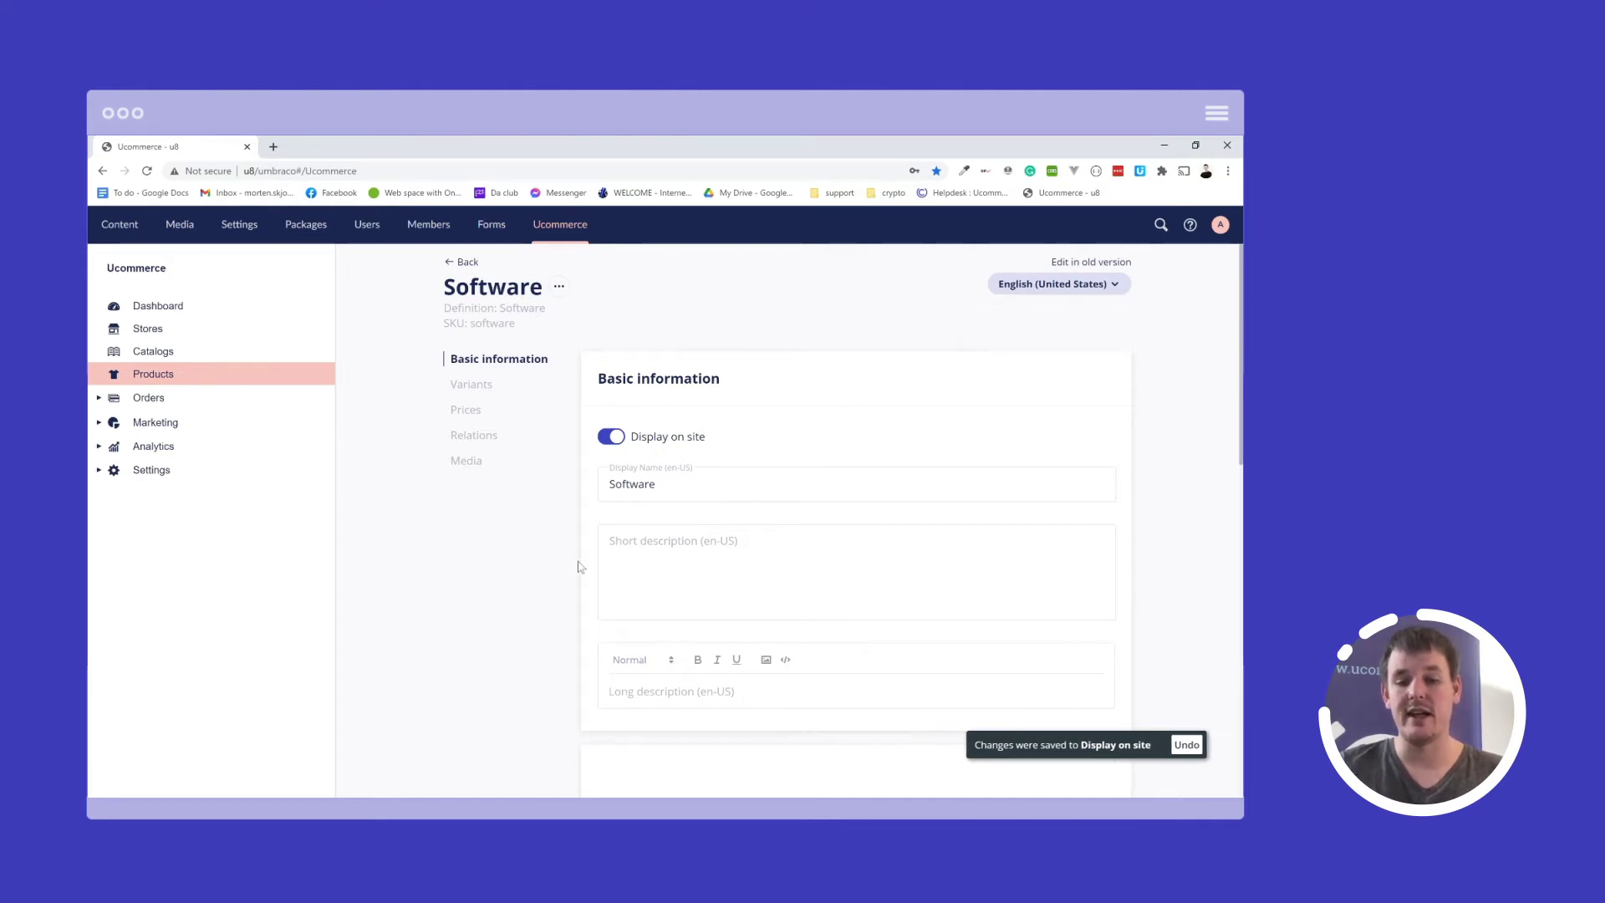
{"action": "left_click", "coordinate": [638, 535]}
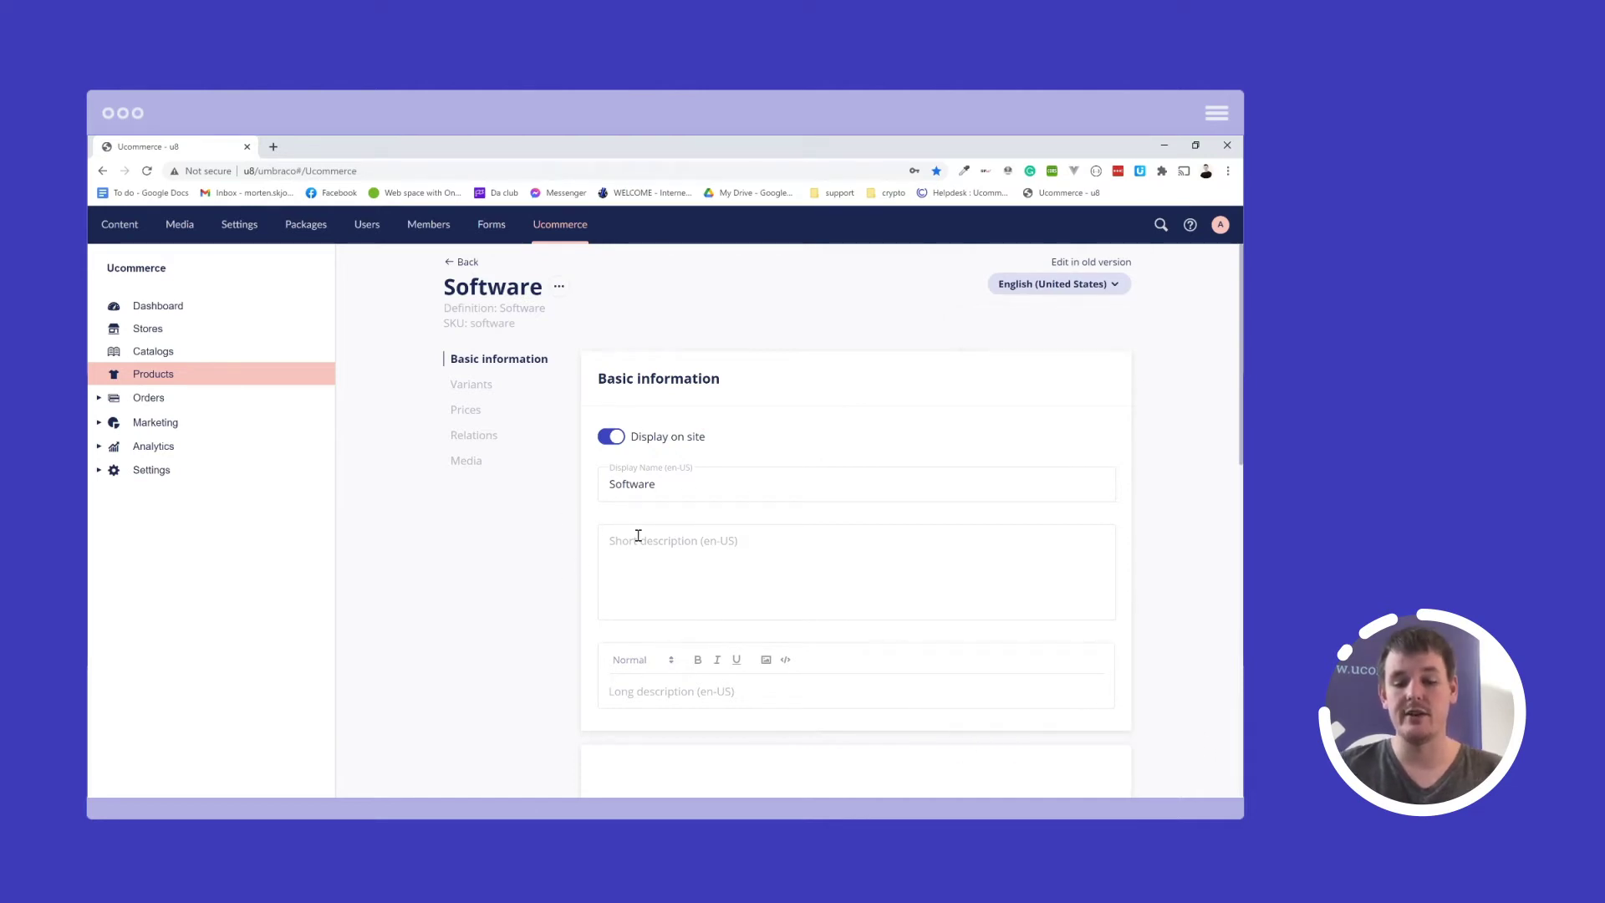
{"action": "double_click", "coordinate": [690, 471]}
{"action": "left_click", "coordinate": [691, 468]}
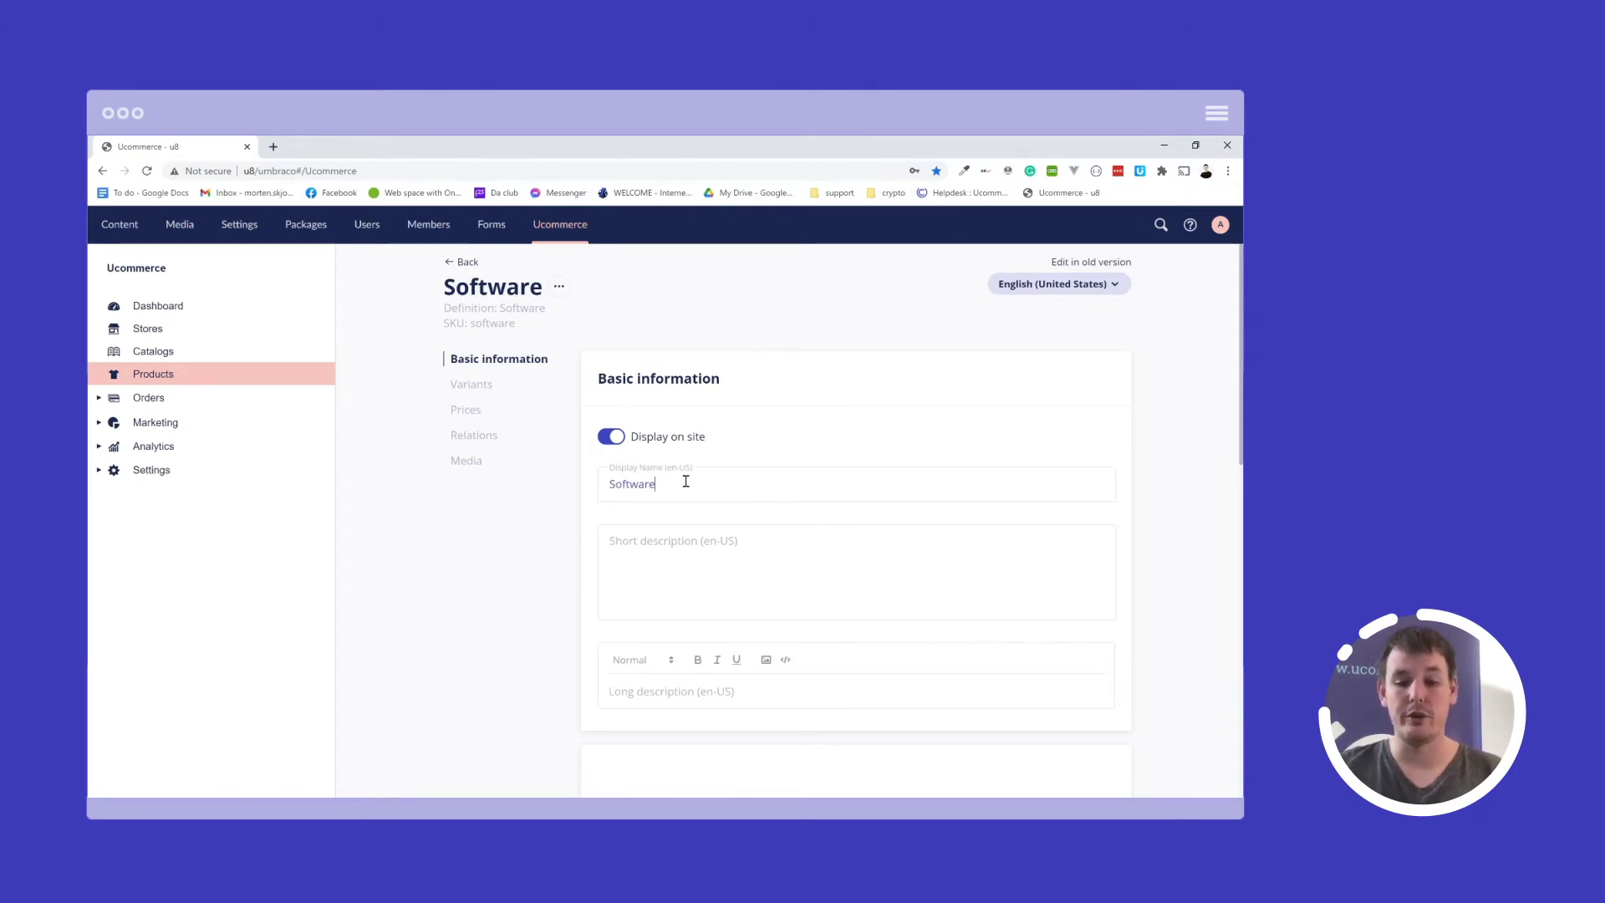
- Create a variant of the product with internal name "name" and variant SKU "sku", and return to the Software product
{"action": "scroll", "coordinate": [615, 544], "scroll_direction": "down", "scroll_amount": 2}
{"action": "scroll", "coordinate": [613, 550], "scroll_direction": "down", "scroll_amount": 3}
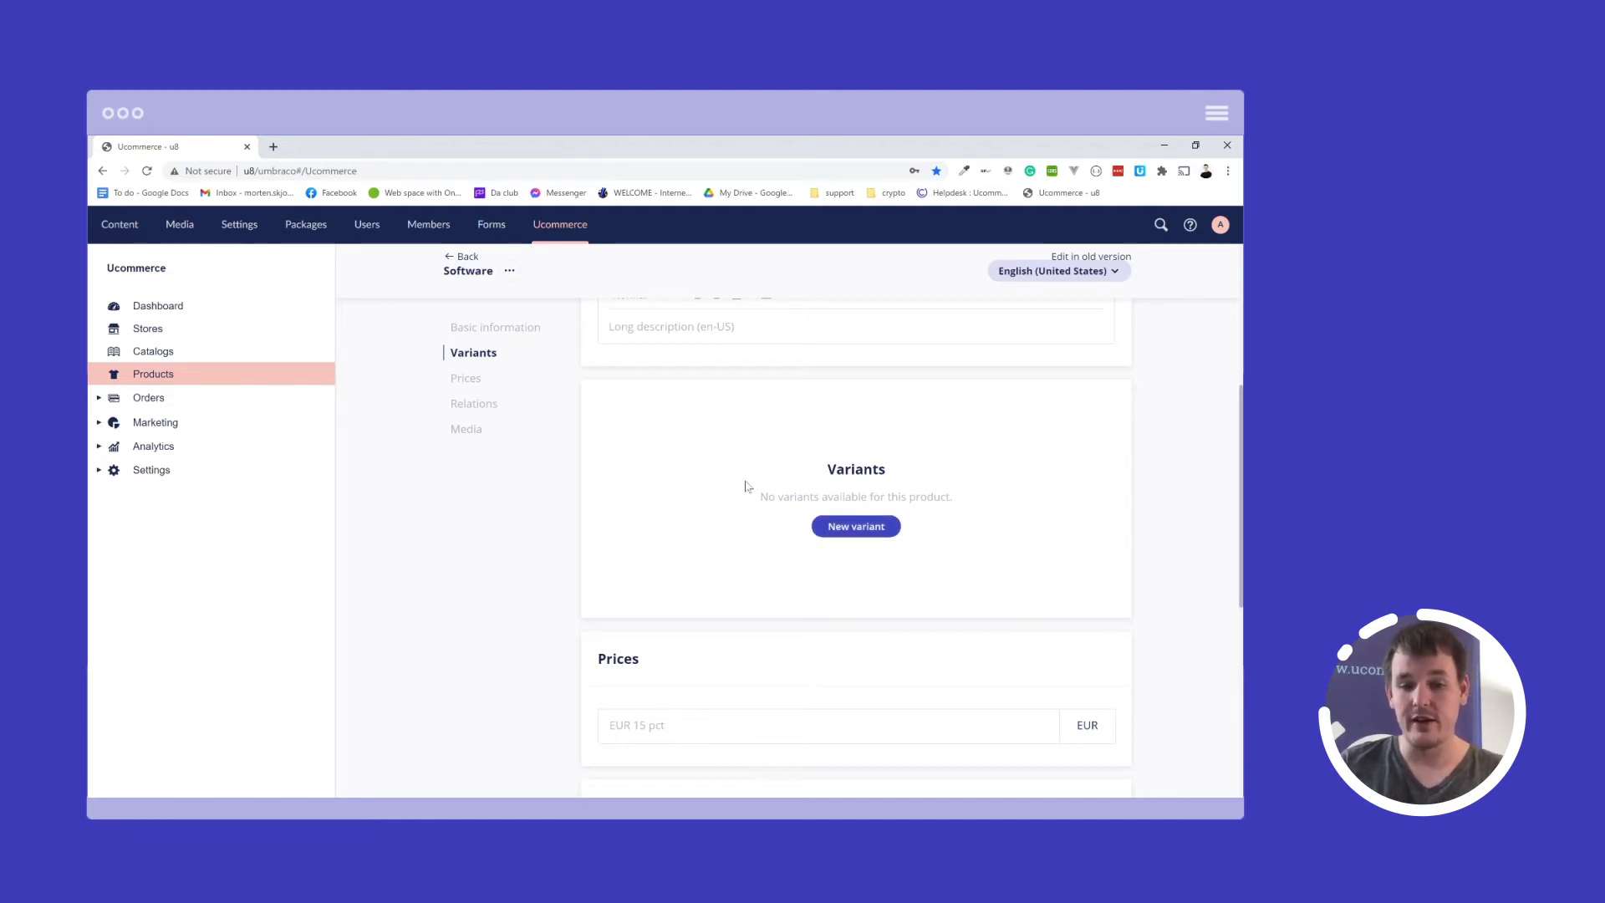
{"action": "left_click", "coordinate": [824, 523]}
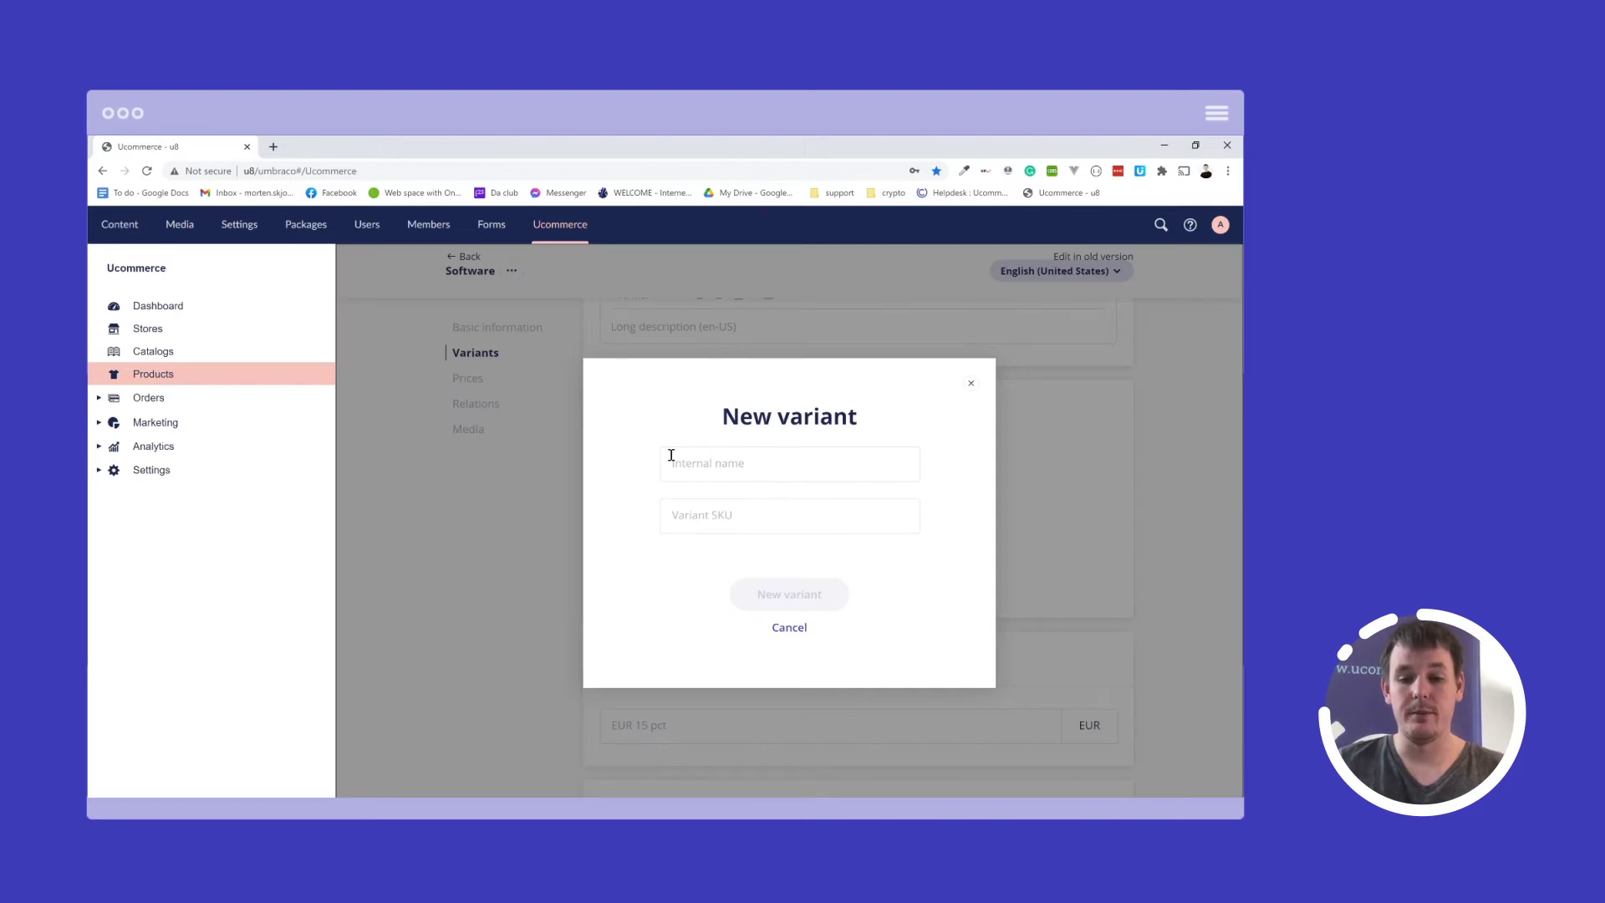
{"action": "left_click", "coordinate": [768, 471]}
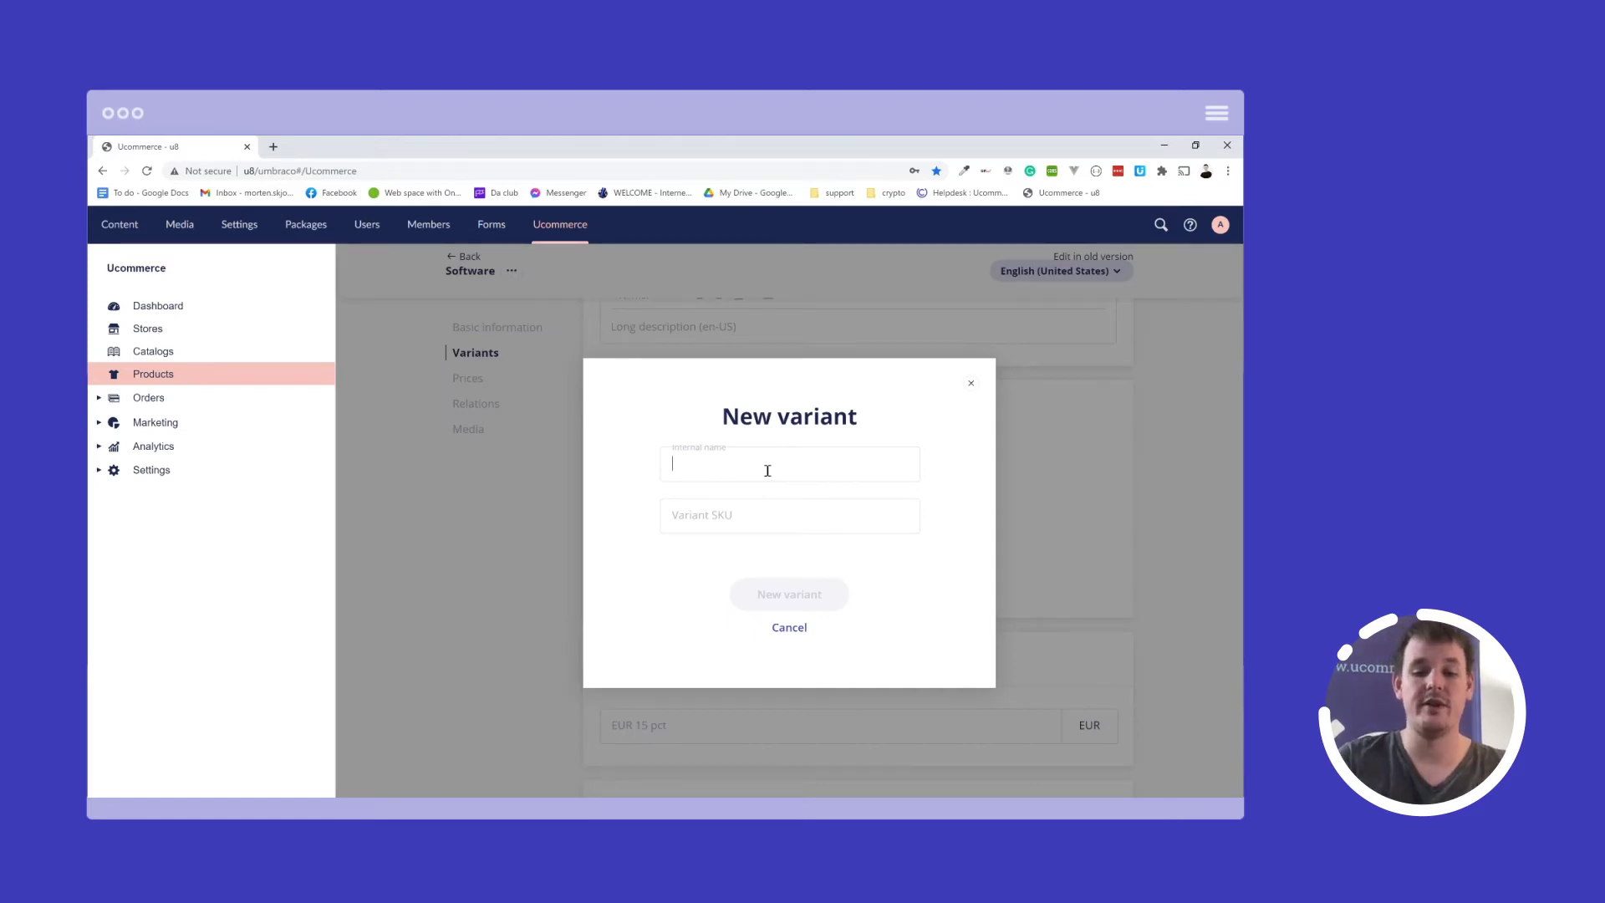
{"action": "type", "text": "name"}
{"action": "key", "text": "Tab"}
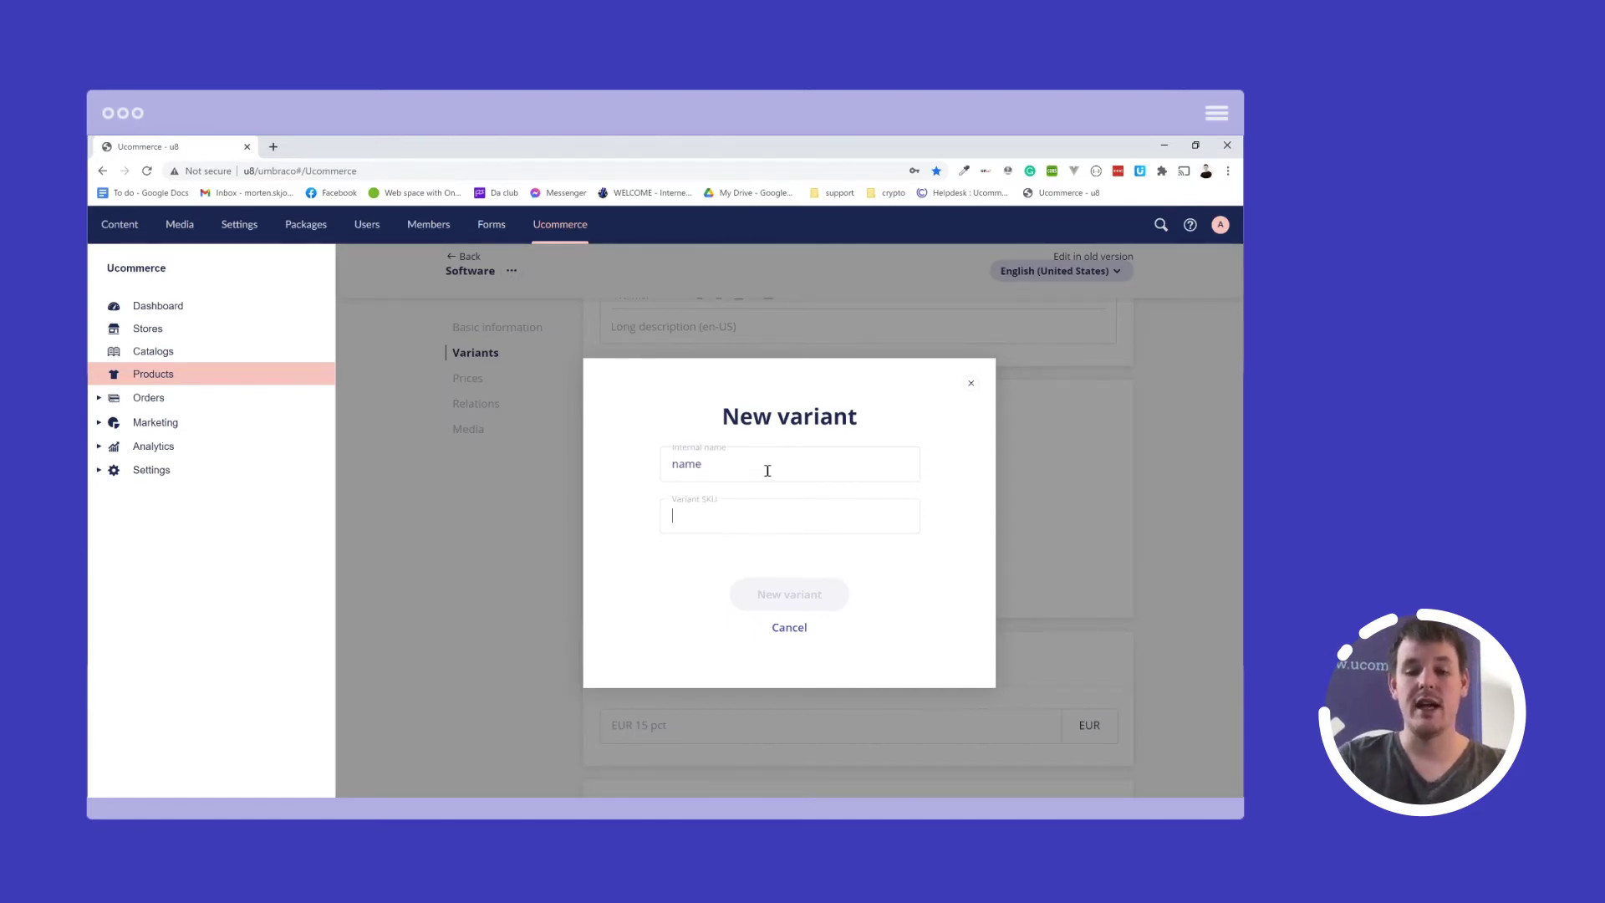
{"action": "type", "text": "sku"}
{"action": "left_click", "coordinate": [791, 602]}
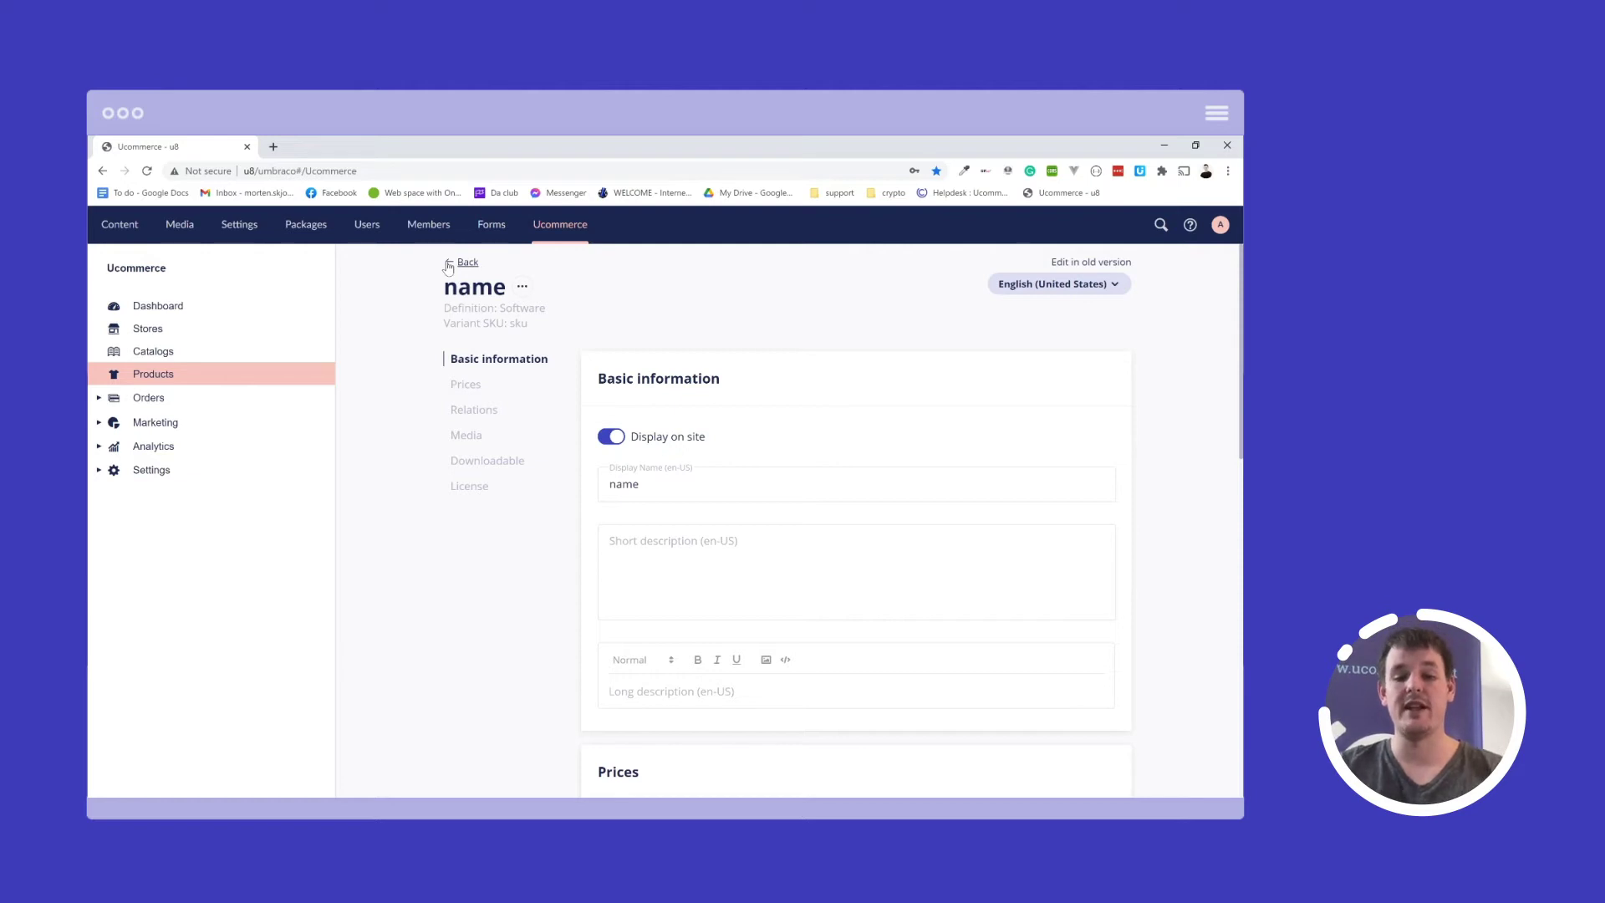
{"action": "left_click", "coordinate": [448, 265]}
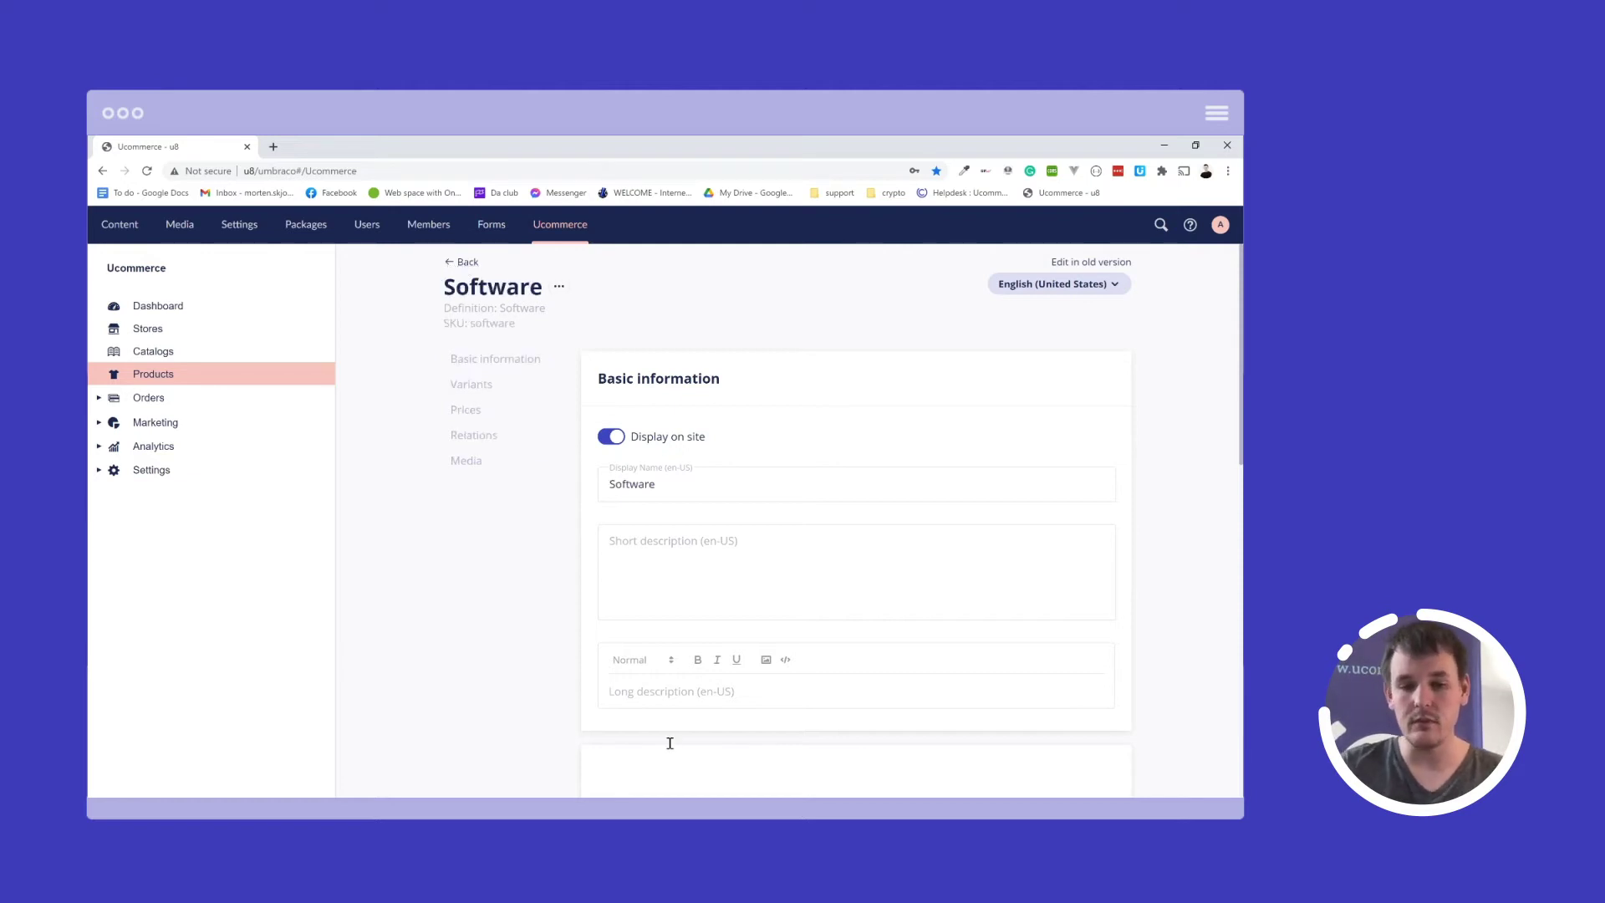
- Set the Software product's EUR 15 pct price to 100
{"action": "scroll", "coordinate": [599, 635], "scroll_direction": "down", "scroll_amount": 5}
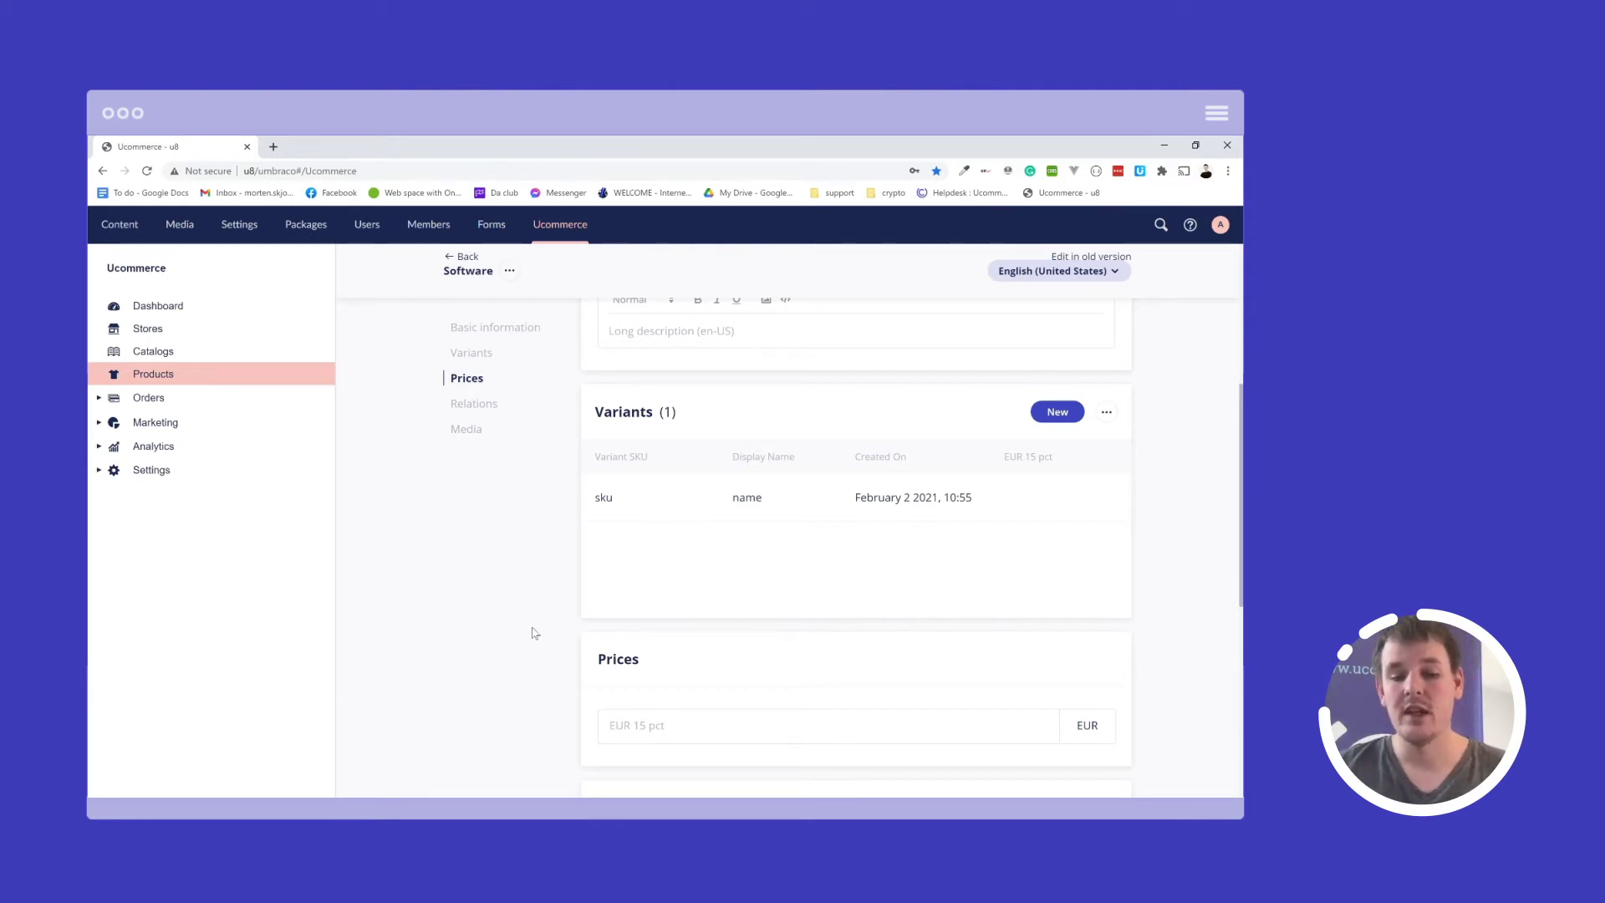
{"action": "scroll", "coordinate": [535, 633], "scroll_direction": "down", "scroll_amount": 3}
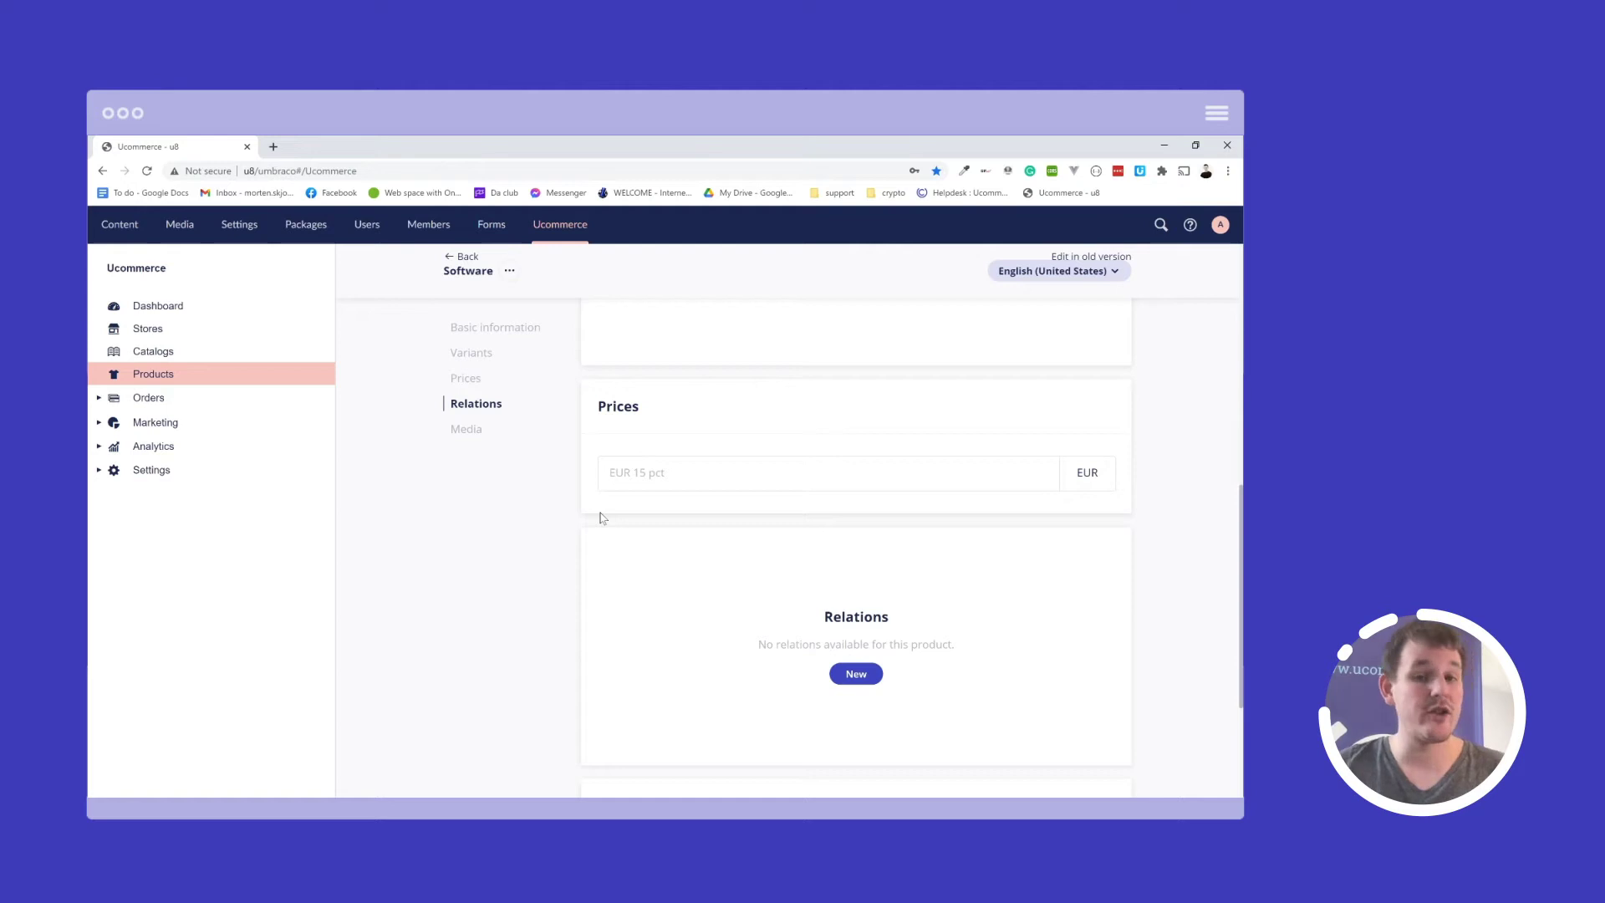
{"action": "left_click", "coordinate": [693, 468]}
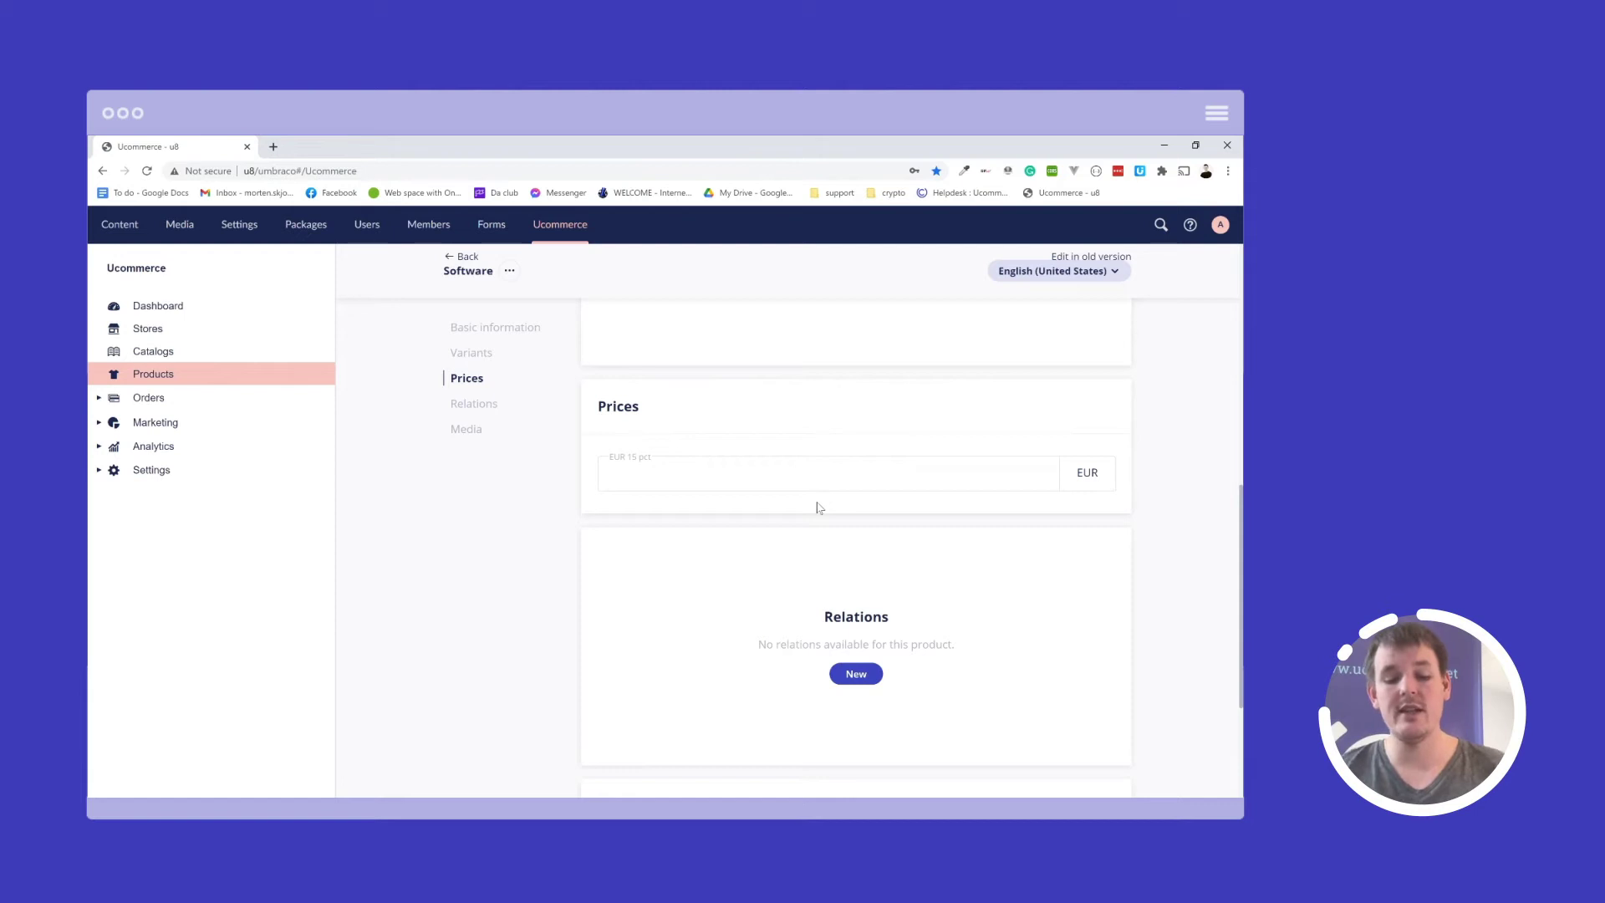
{"action": "type", "text": "100"}
{"action": "left_click", "coordinate": [551, 586]}
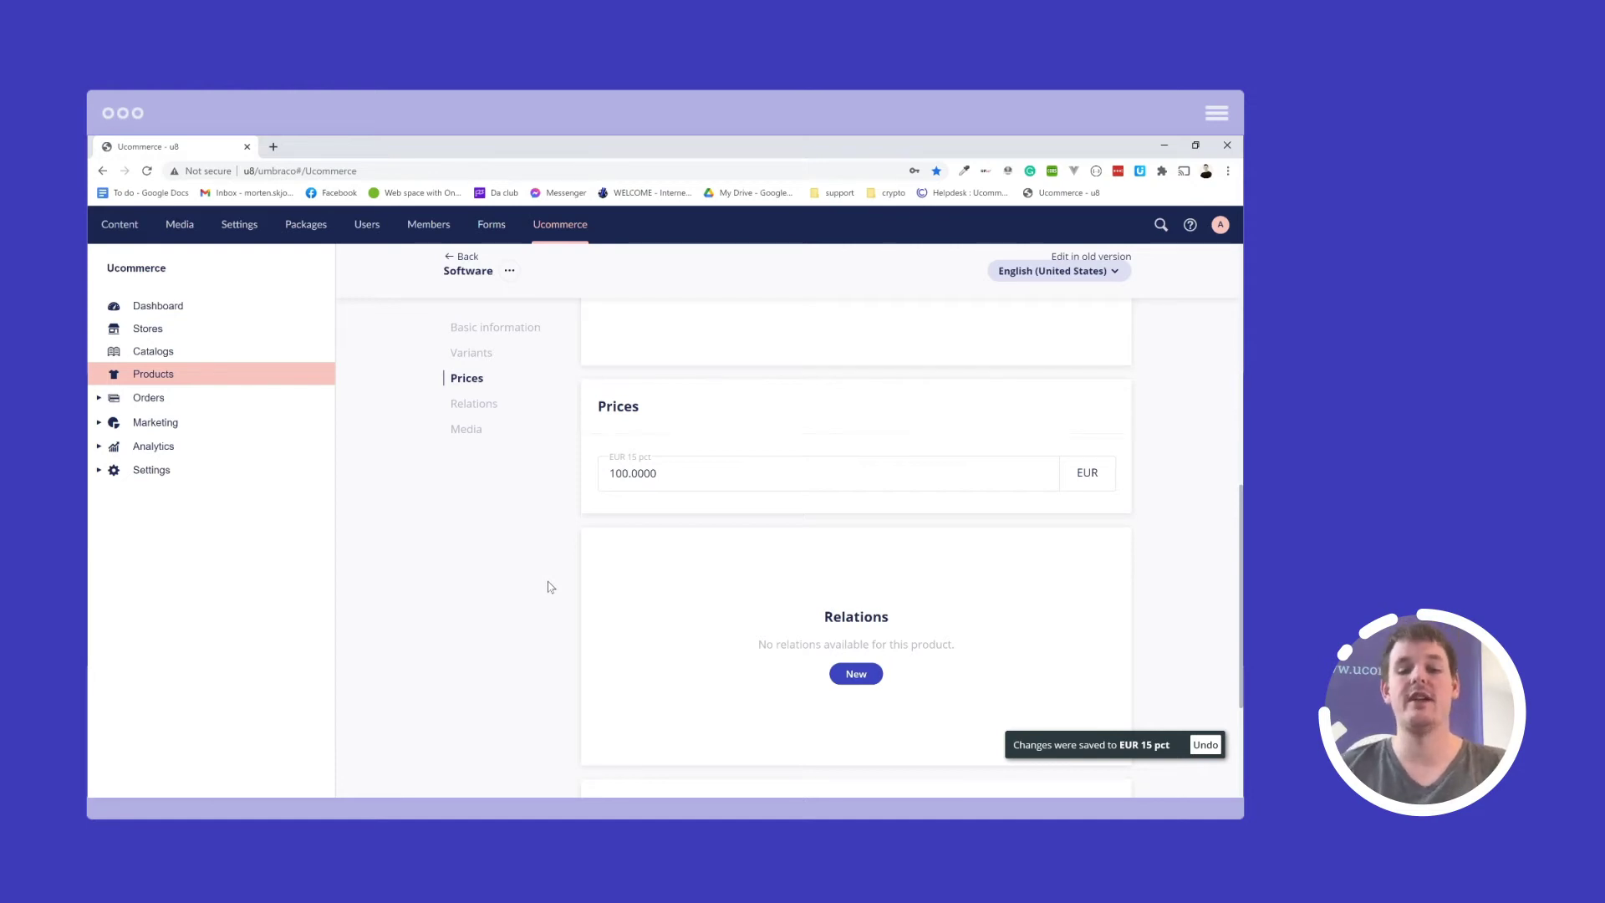
- Open the variant with SKU "sku" and set its EUR 15 pct price to 1100
{"action": "scroll", "coordinate": [510, 608], "scroll_direction": "up", "scroll_amount": 3}
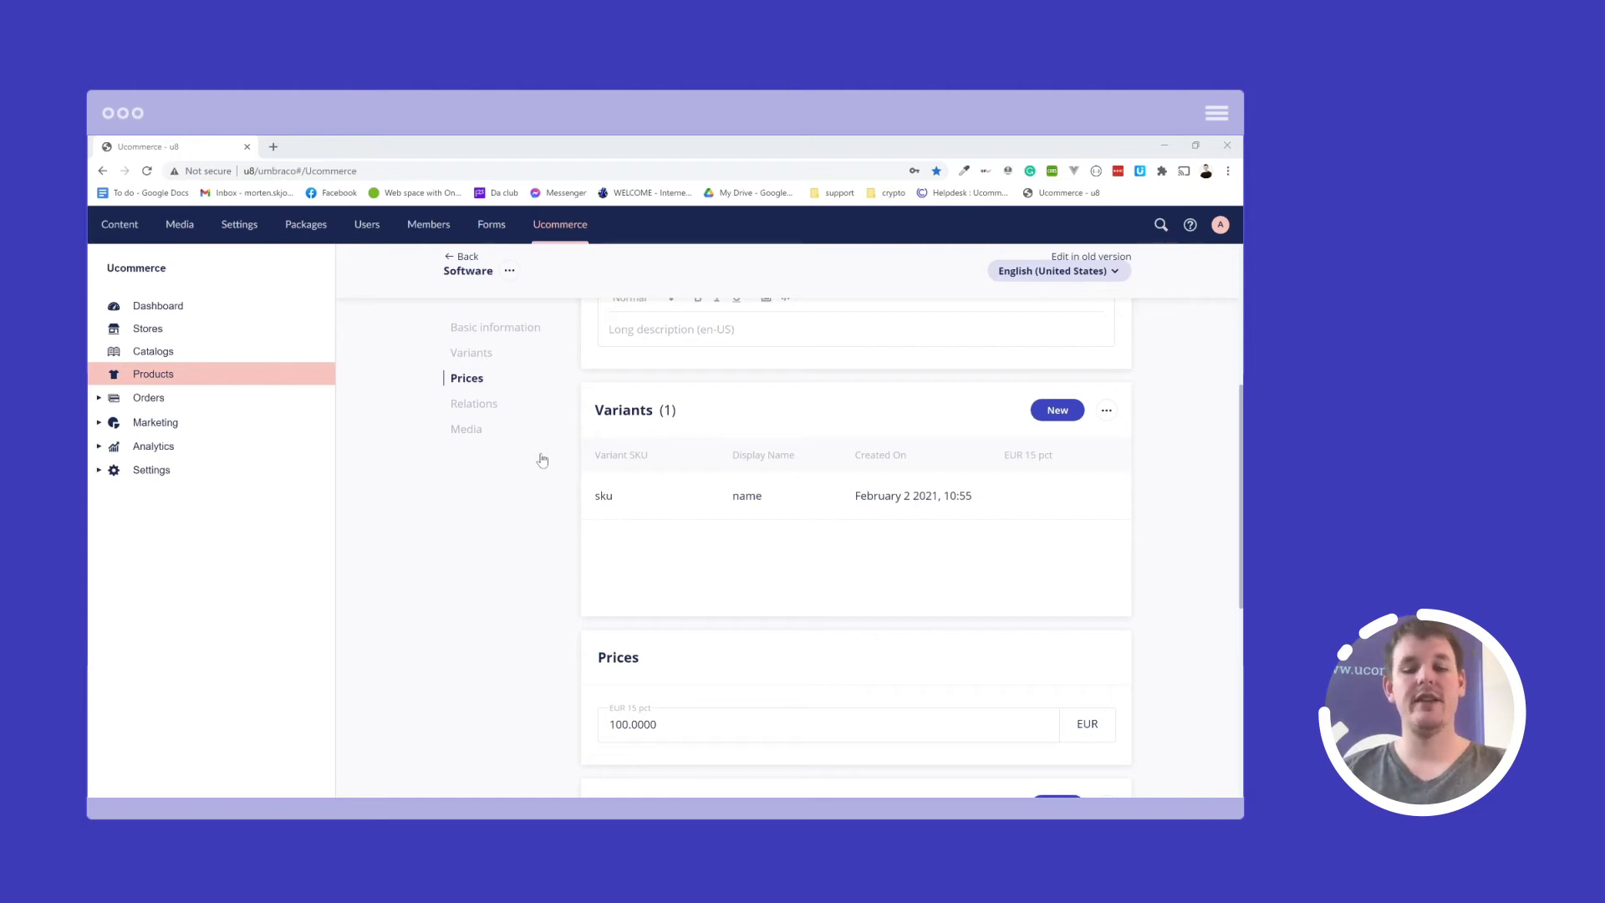
{"action": "left_click", "coordinate": [674, 515]}
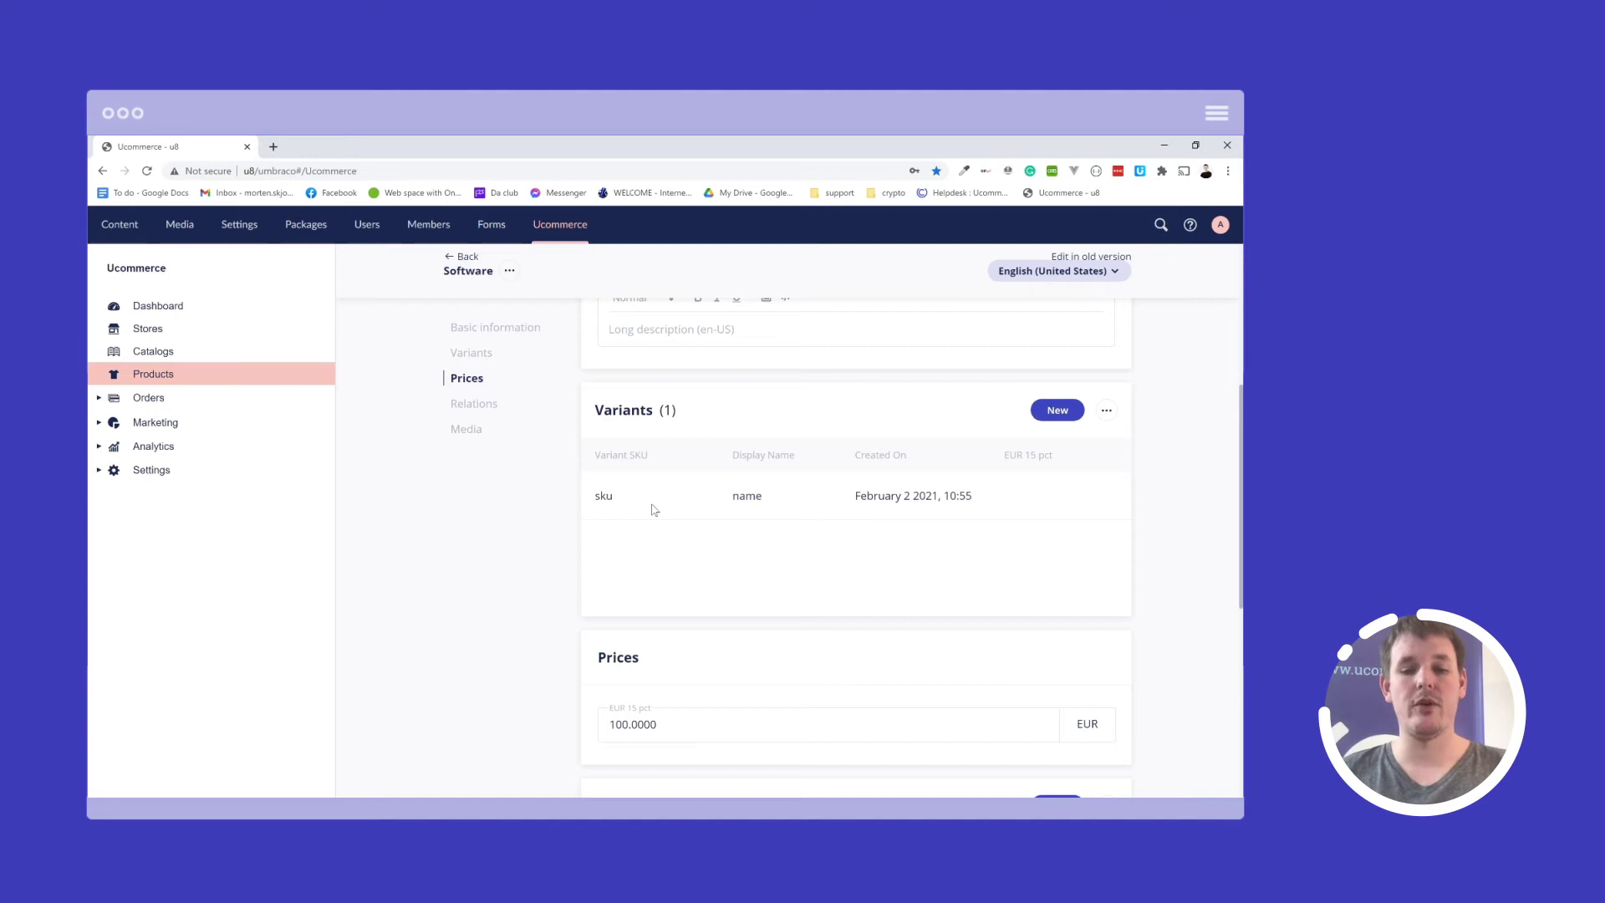
{"action": "left_click", "coordinate": [652, 510]}
{"action": "left_click", "coordinate": [482, 386]}
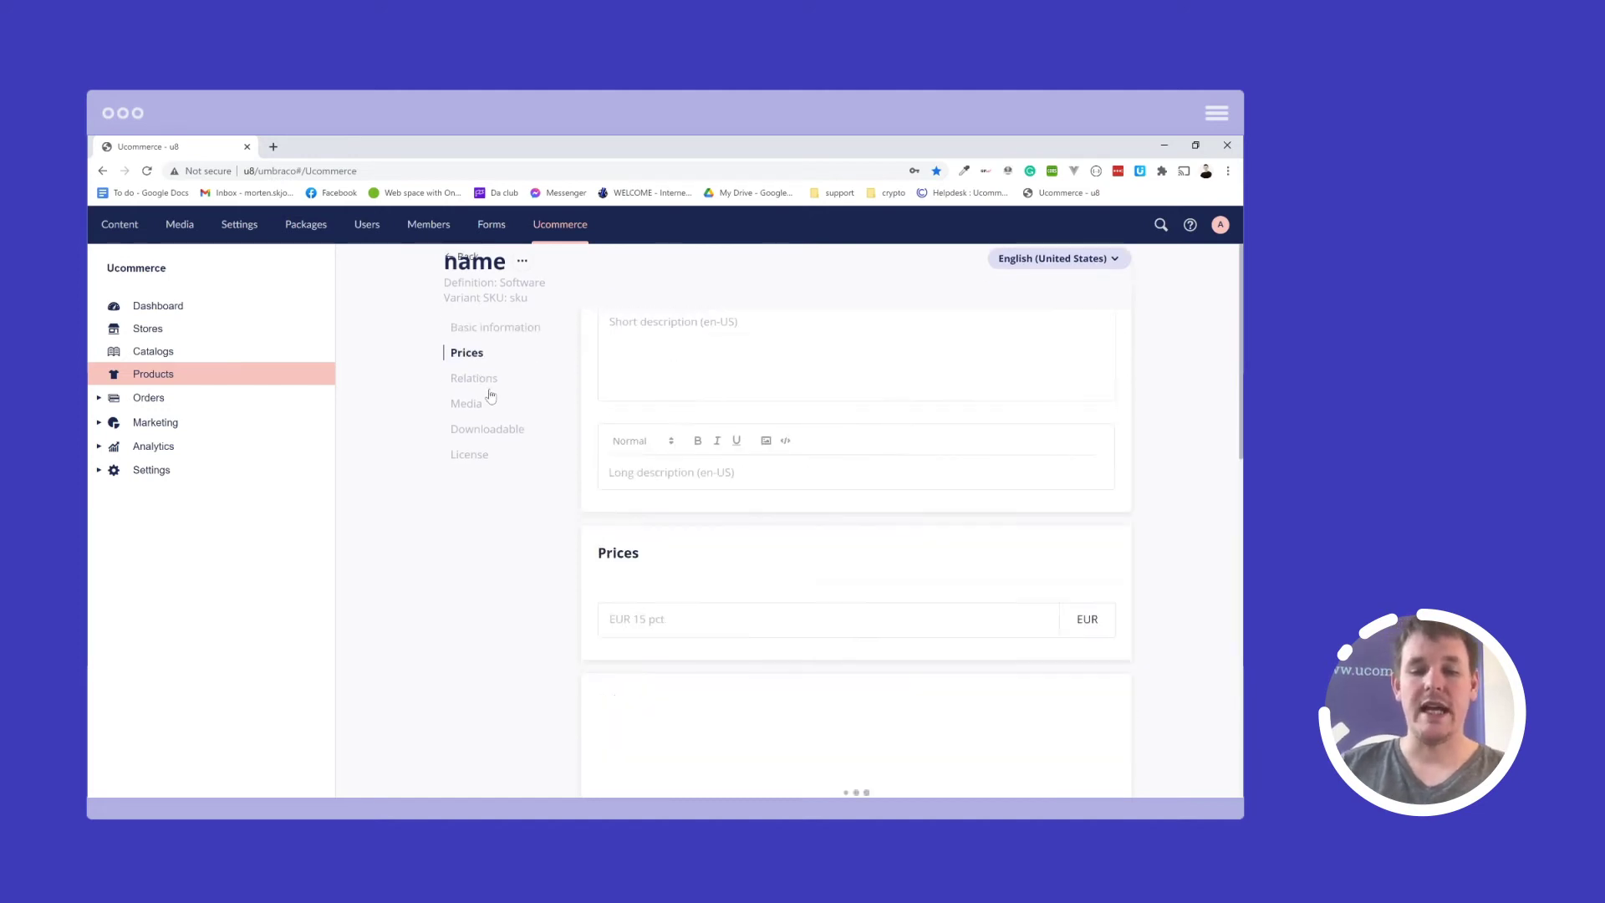
{"action": "left_click", "coordinate": [740, 423]}
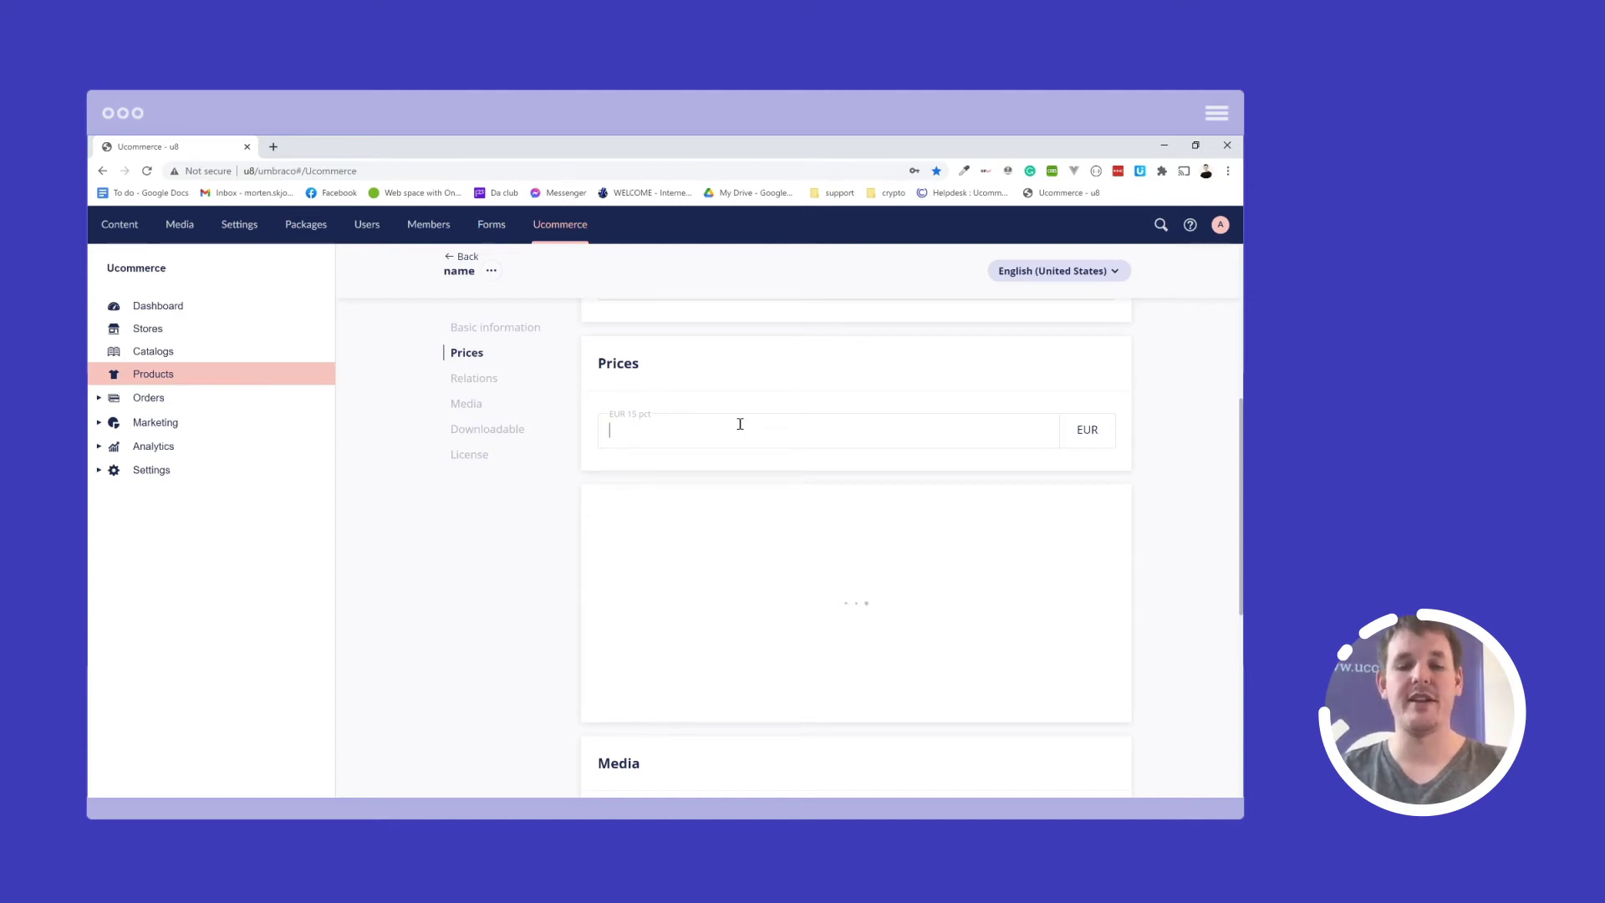
{"action": "type", "text": "1,100"}
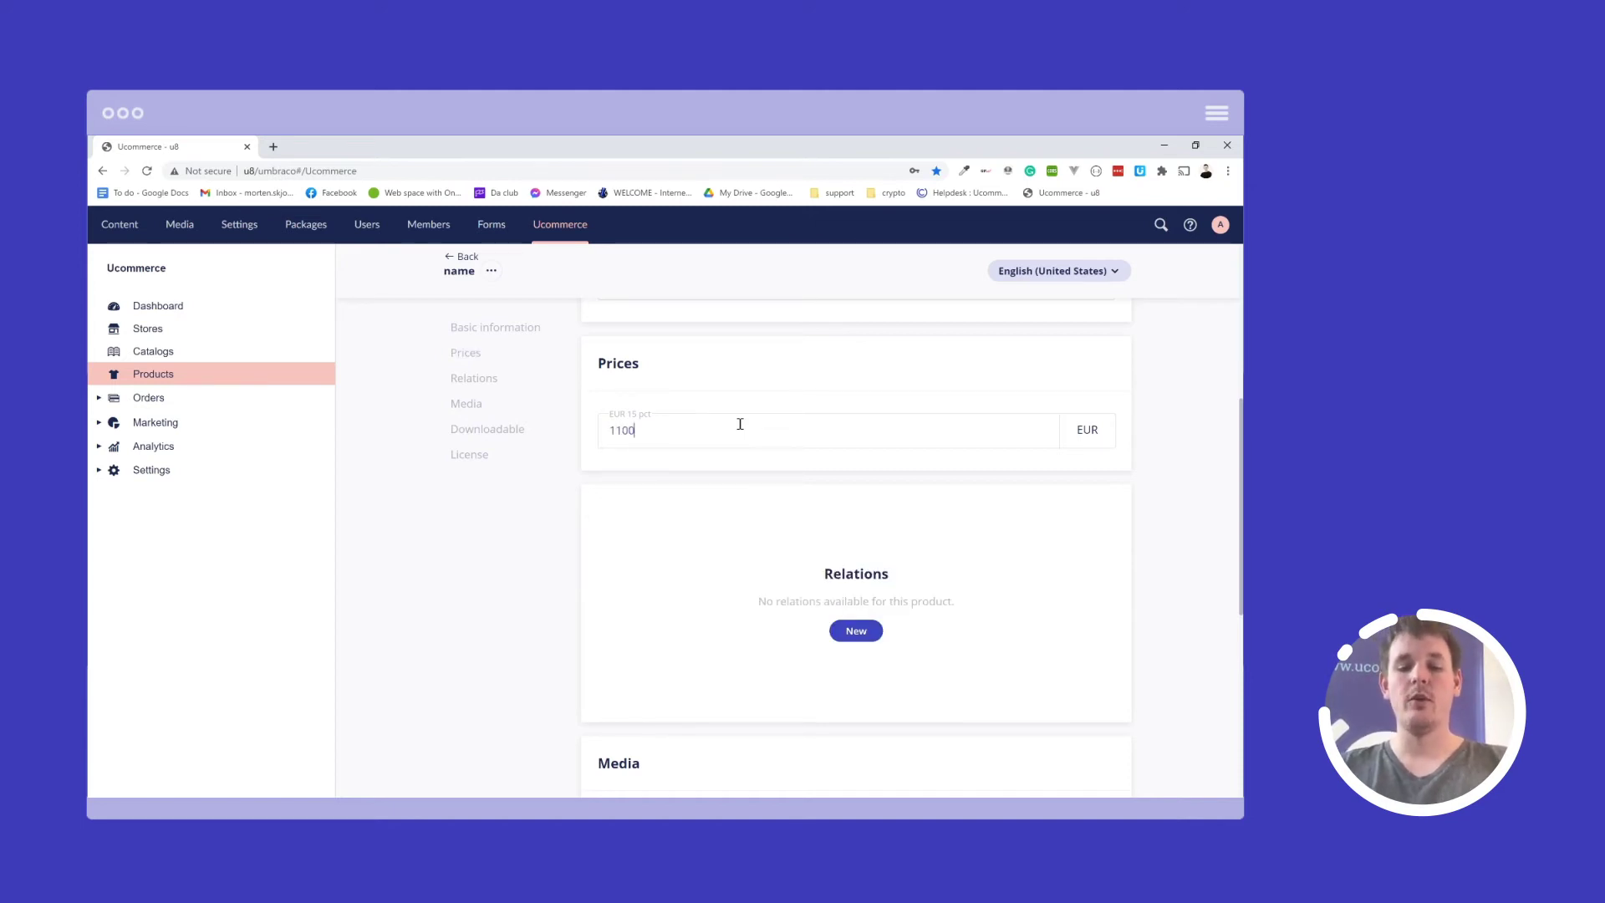
{"action": "left_click", "coordinate": [527, 572]}
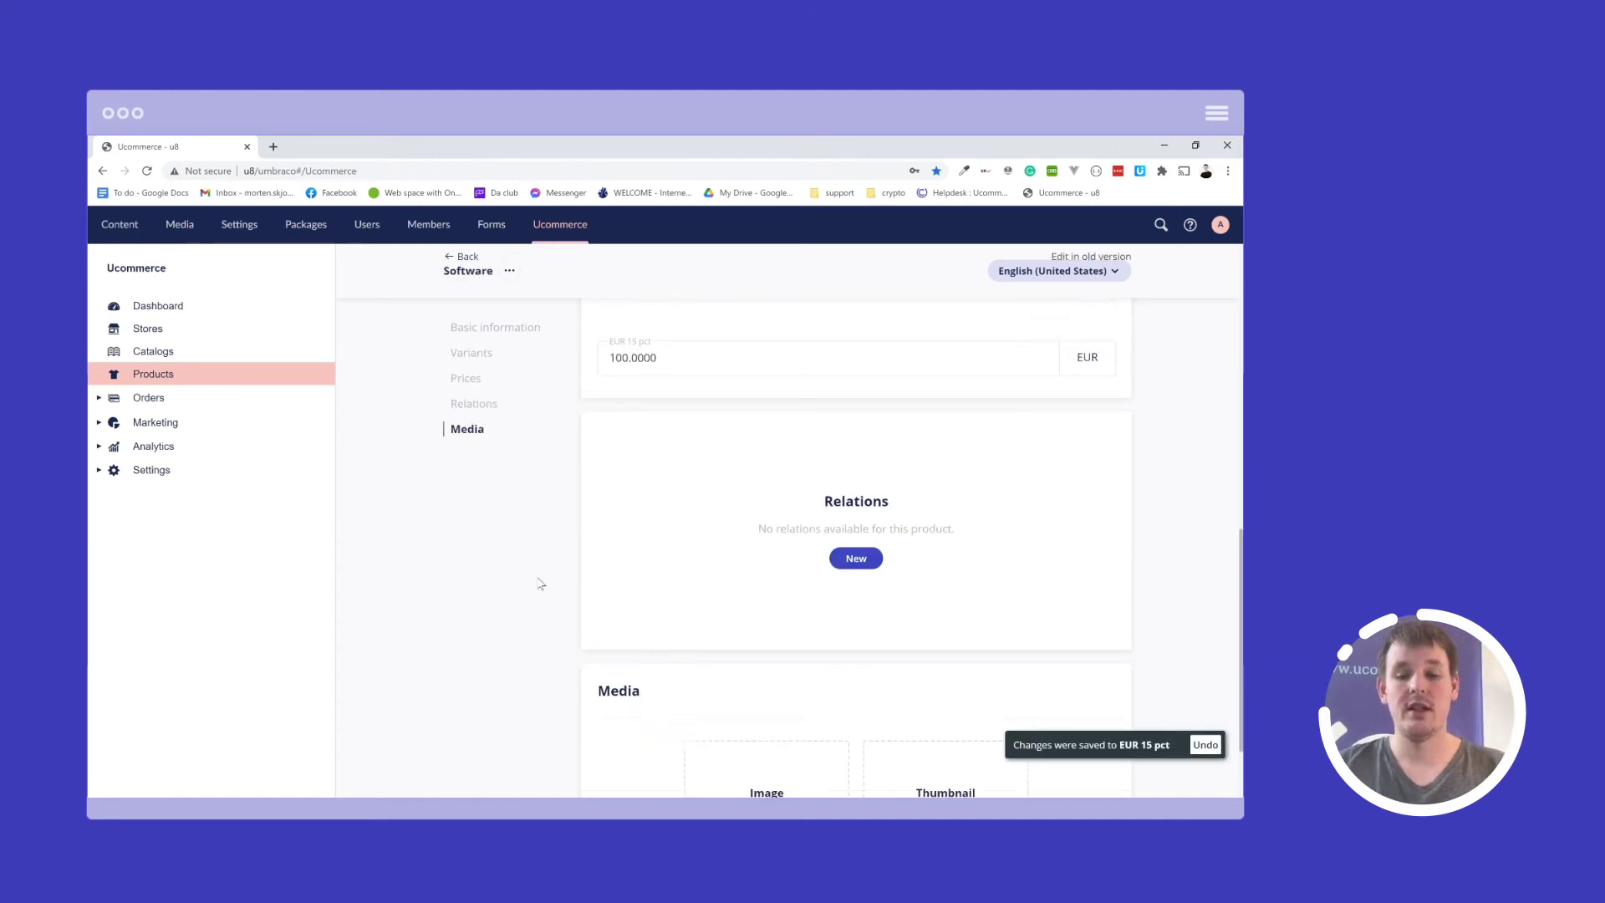
- Start a new two-way product relation for the Software product with relationship type Default and continue to product selection
{"action": "scroll", "coordinate": [780, 562], "scroll_direction": "down", "scroll_amount": 1}
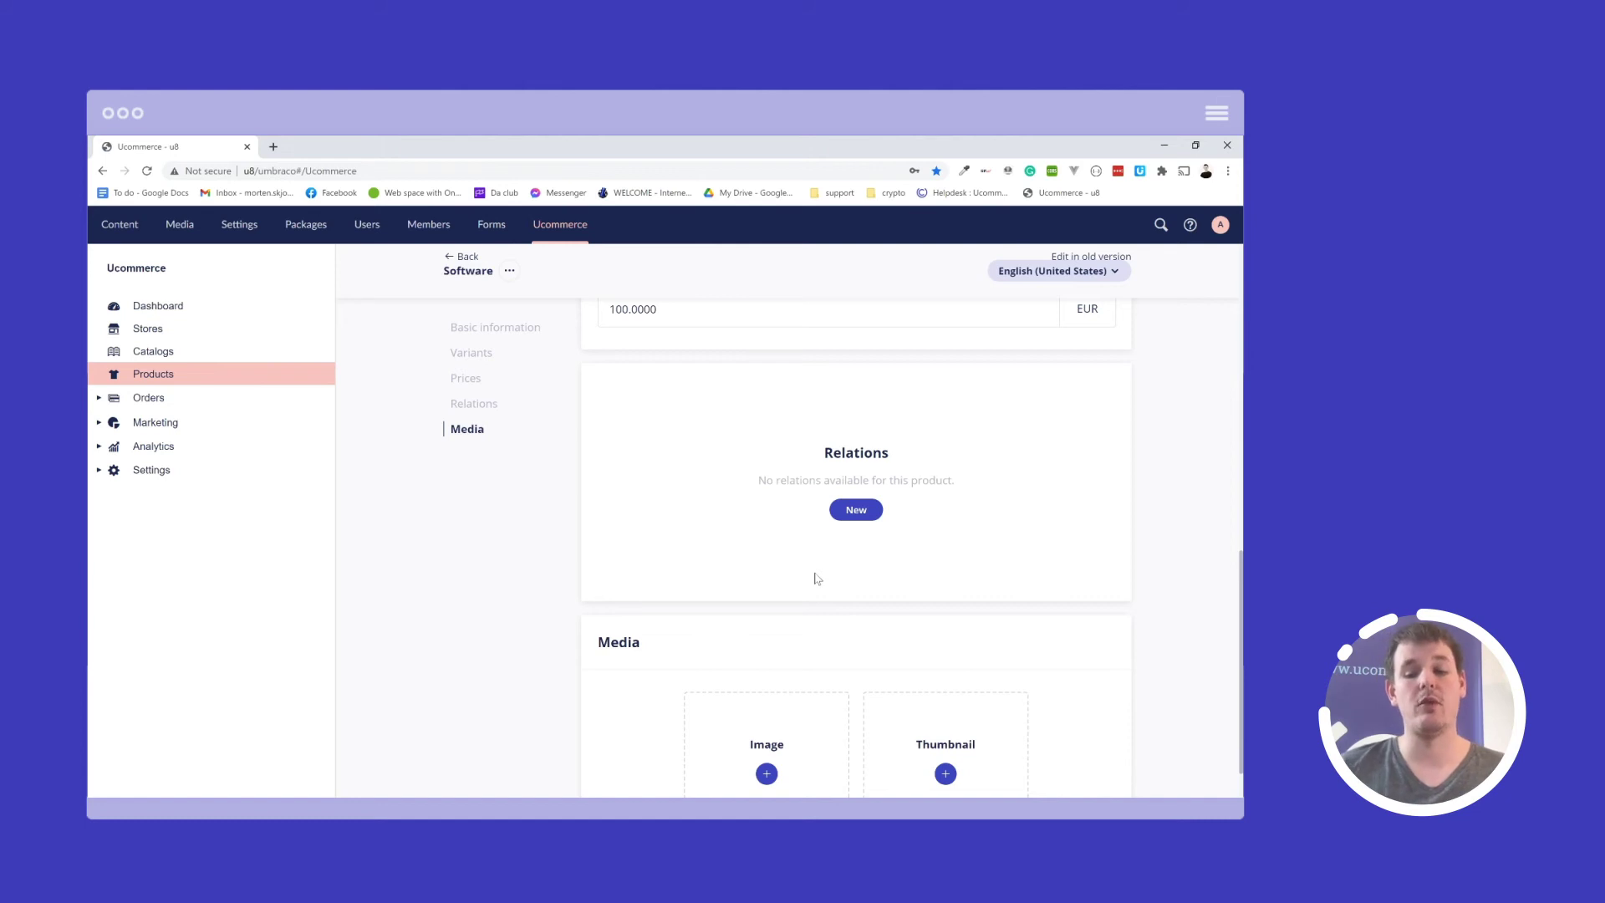
{"action": "left_click", "coordinate": [854, 510]}
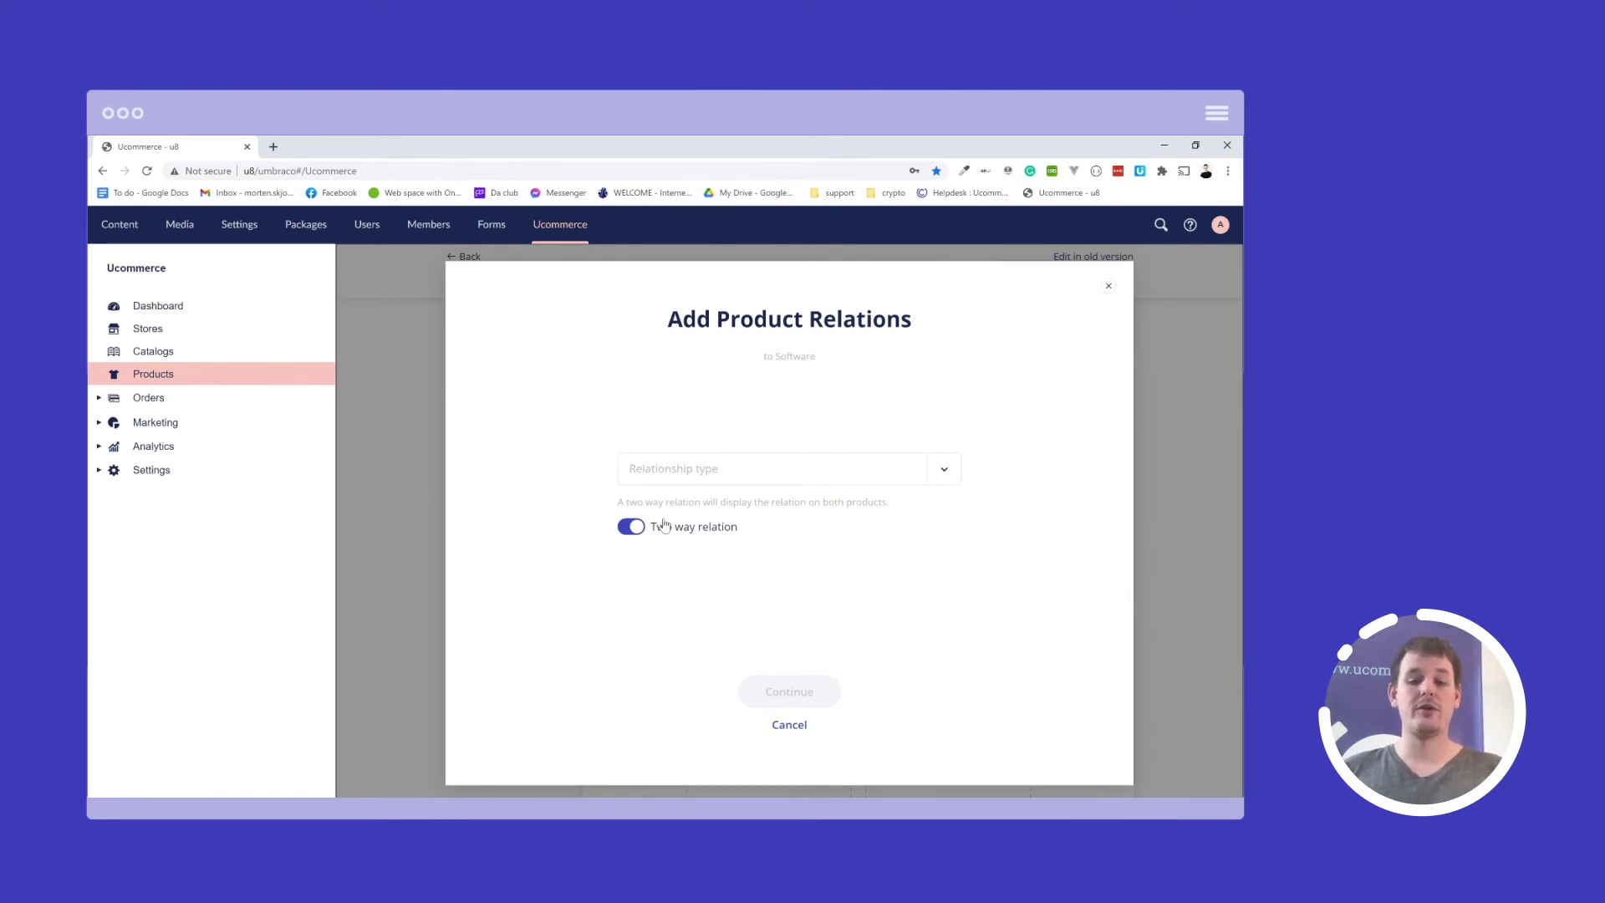
{"action": "left_click", "coordinate": [777, 468]}
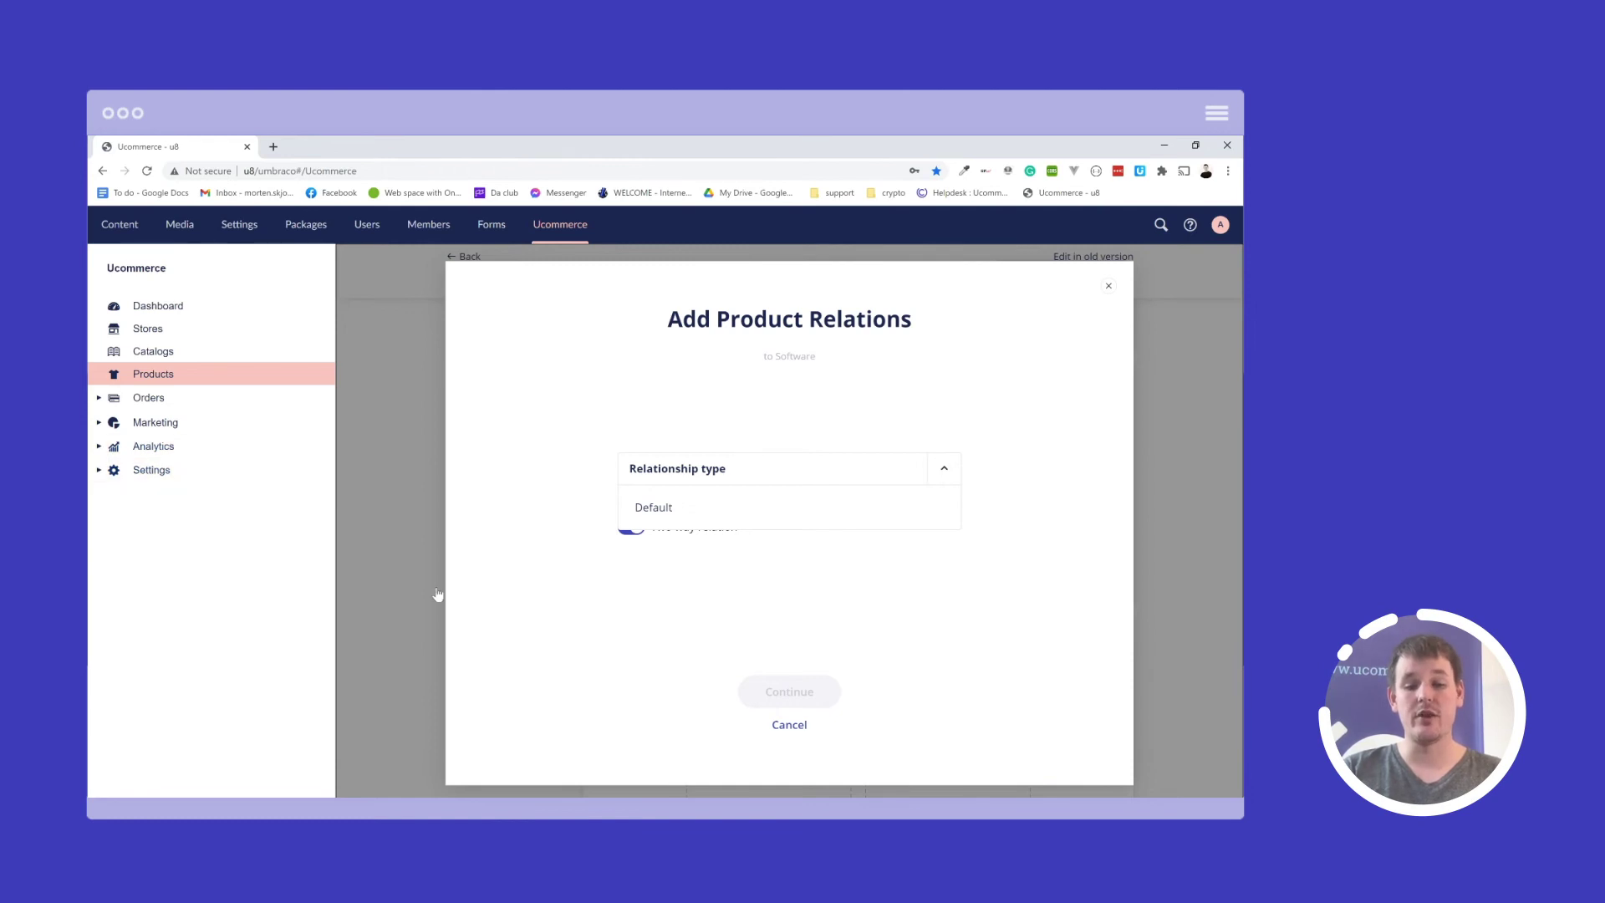
{"action": "left_click", "coordinate": [558, 506]}
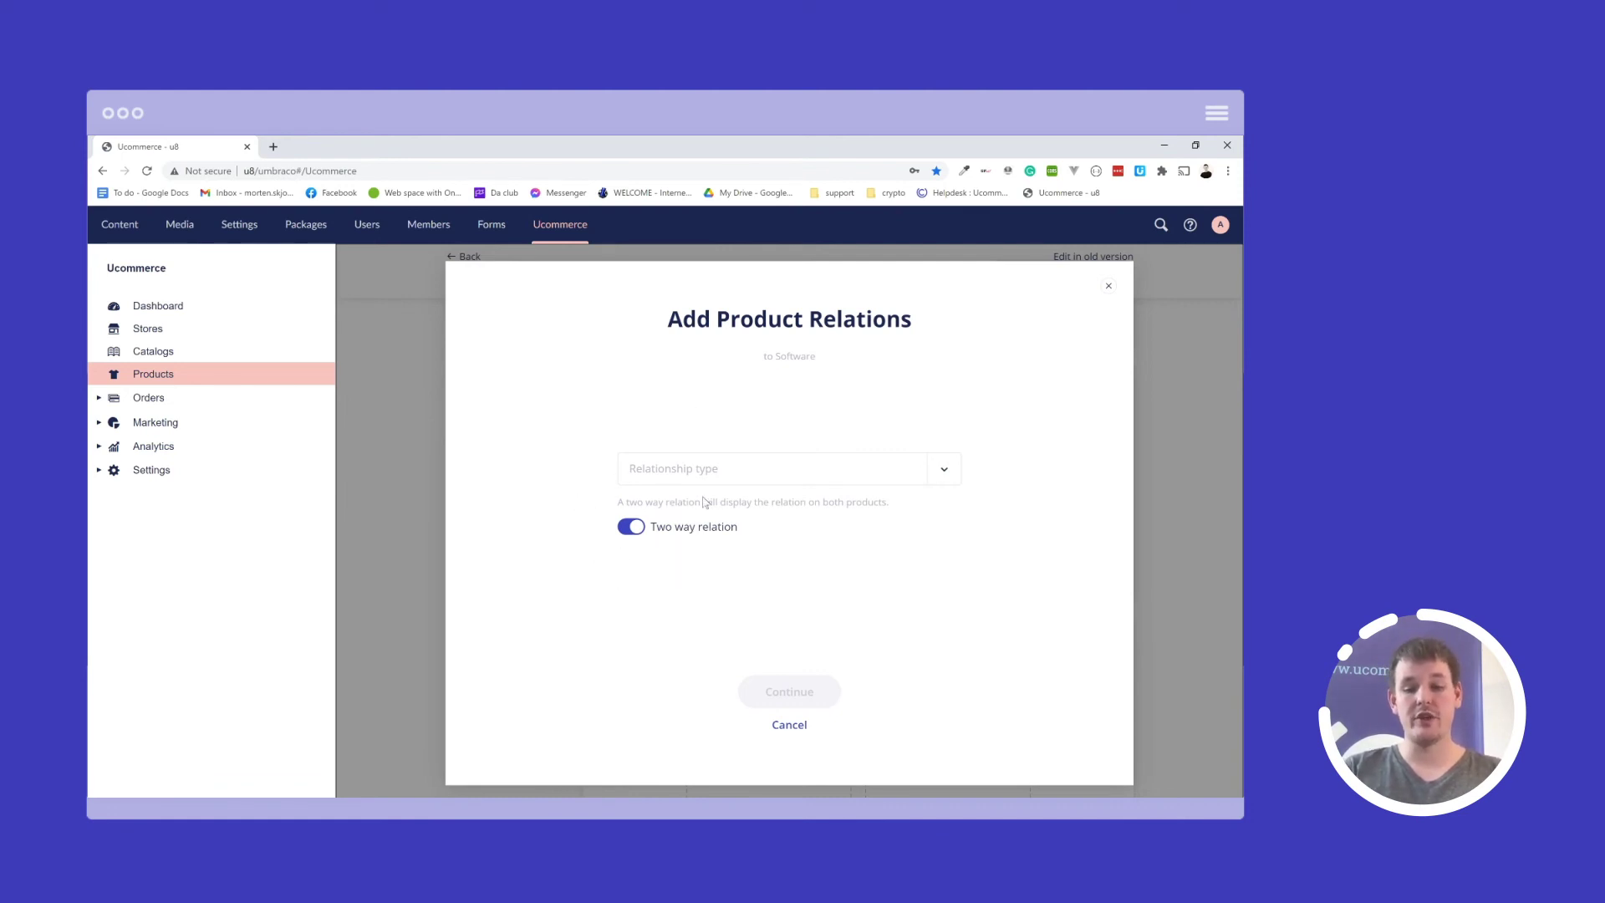
{"action": "left_click", "coordinate": [709, 469]}
{"action": "left_click", "coordinate": [663, 509]}
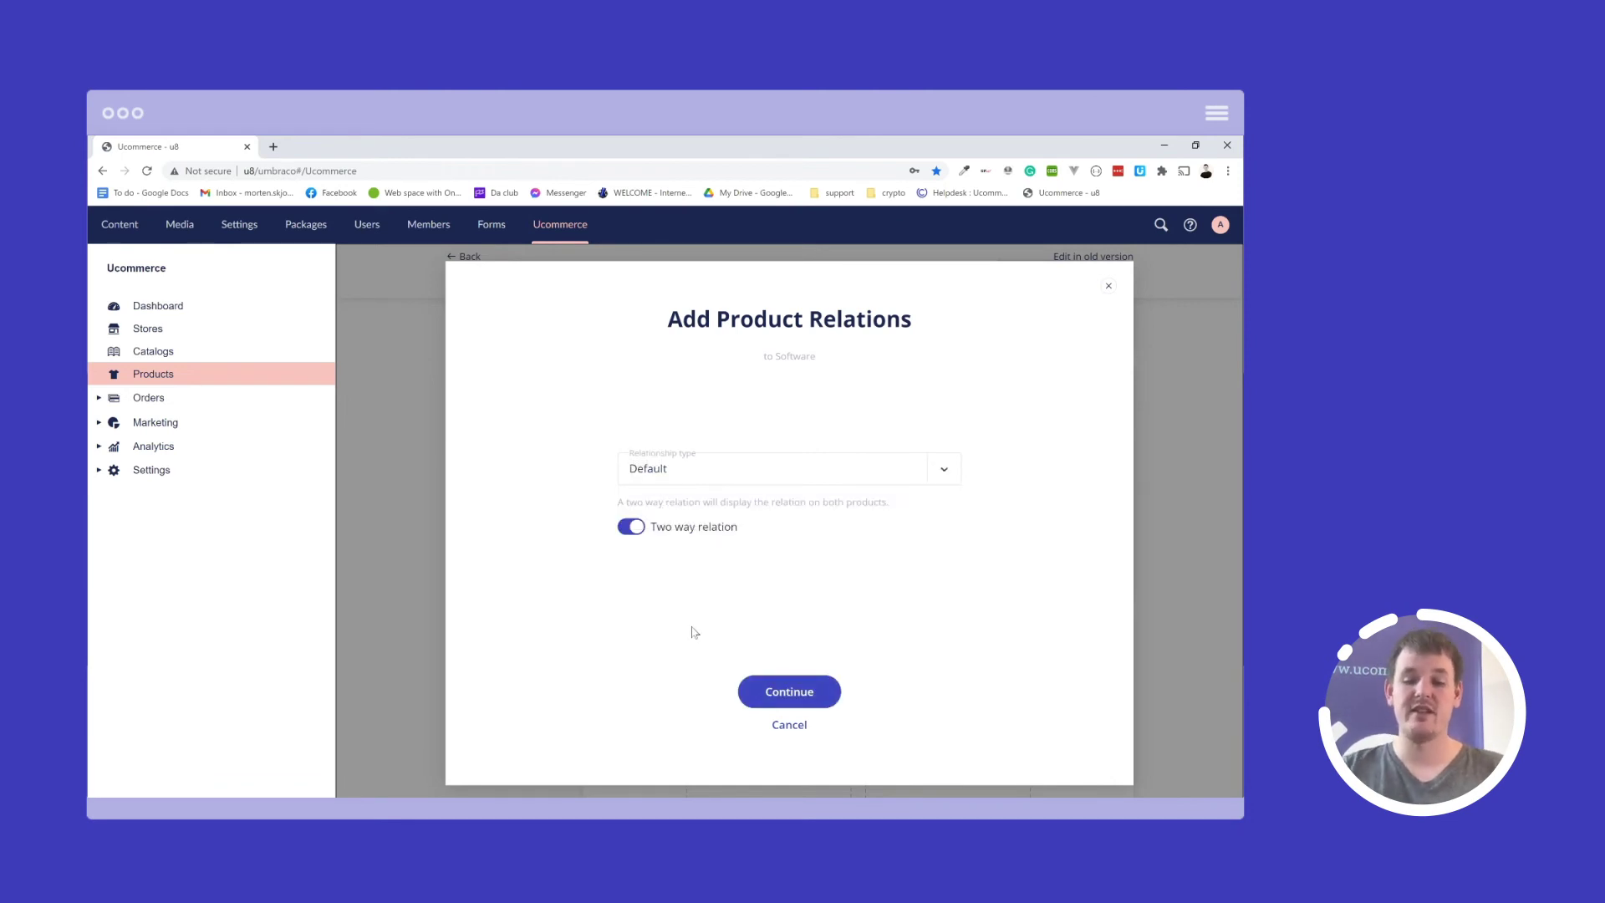
{"action": "left_click", "coordinate": [778, 701]}
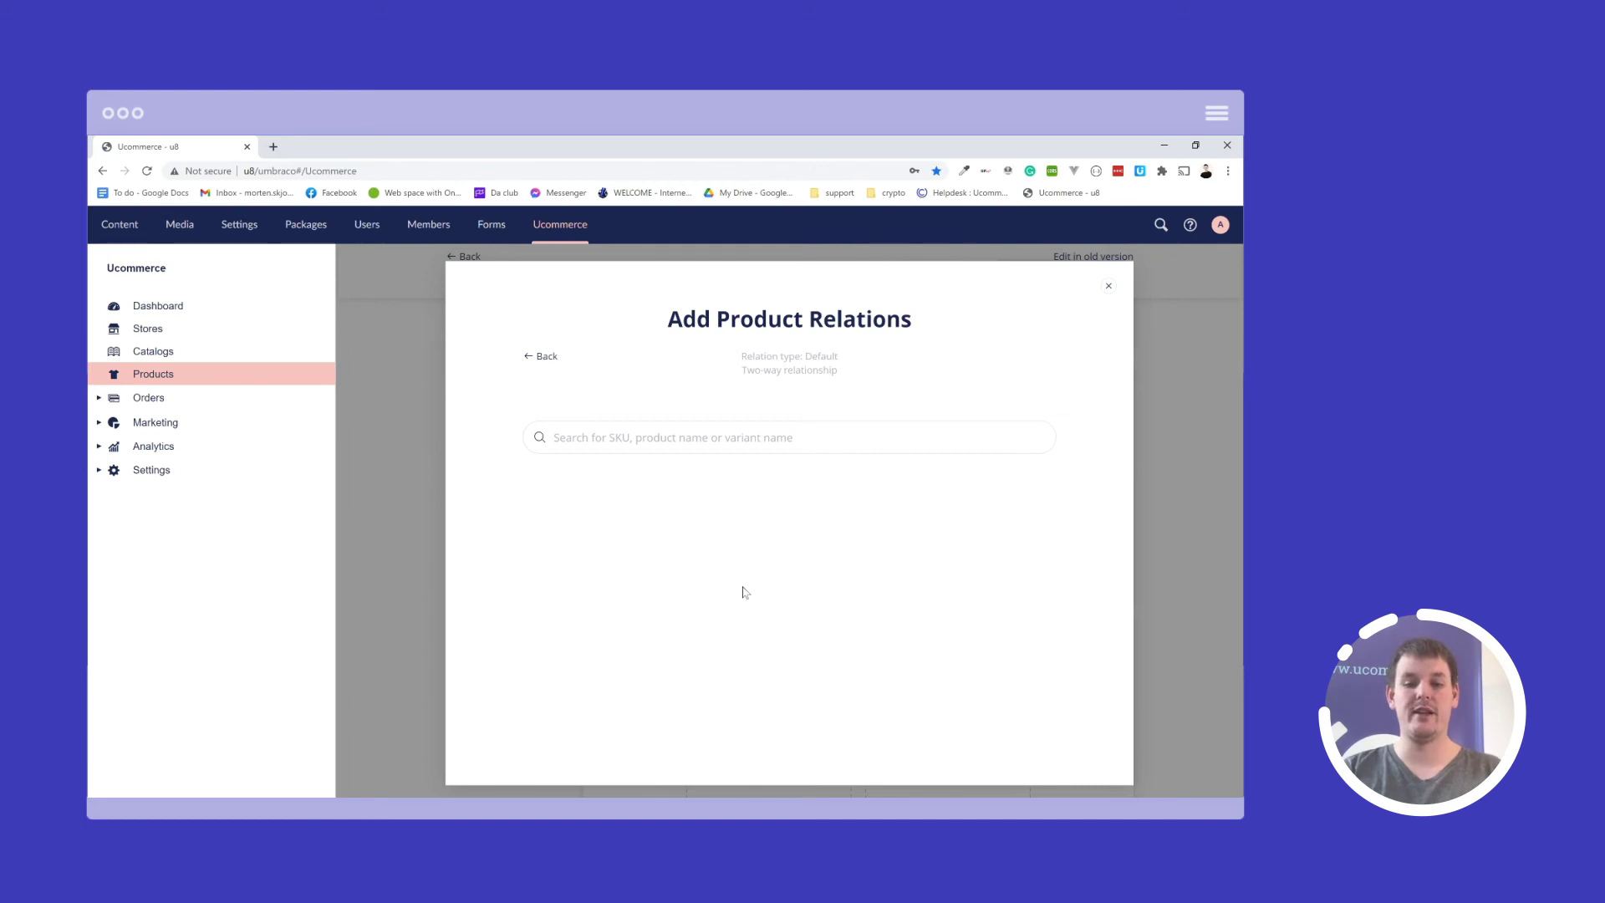
- Search for products matching "100" and add the Evaluation variant, SKU 100-000-001, as the related product
{"action": "left_click", "coordinate": [726, 435]}
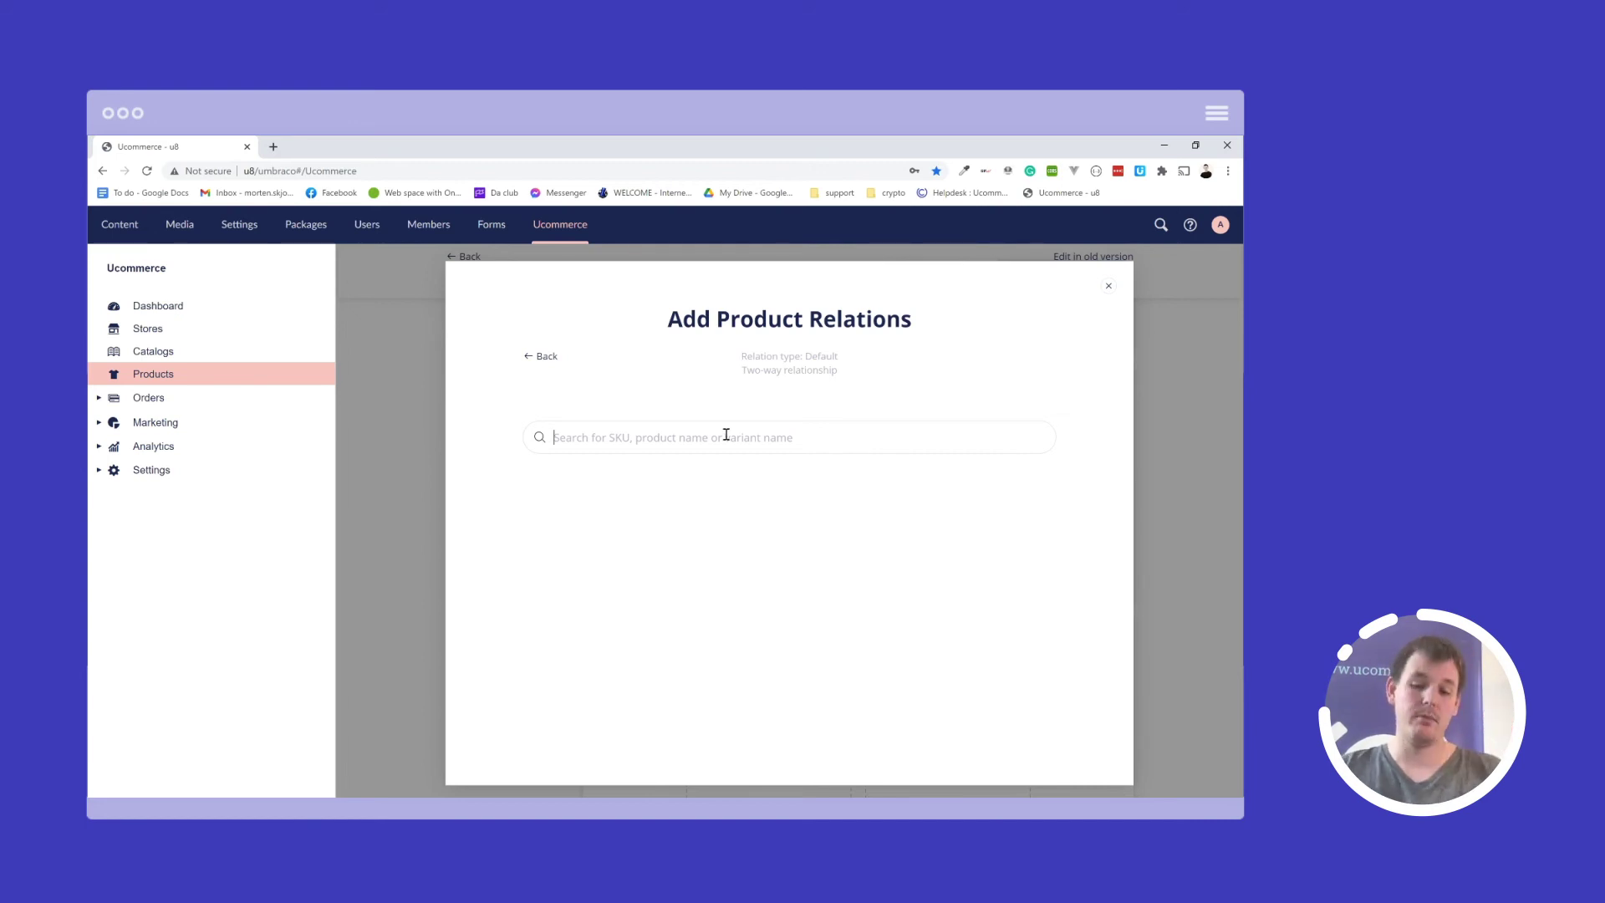
{"action": "type", "text": "100"}
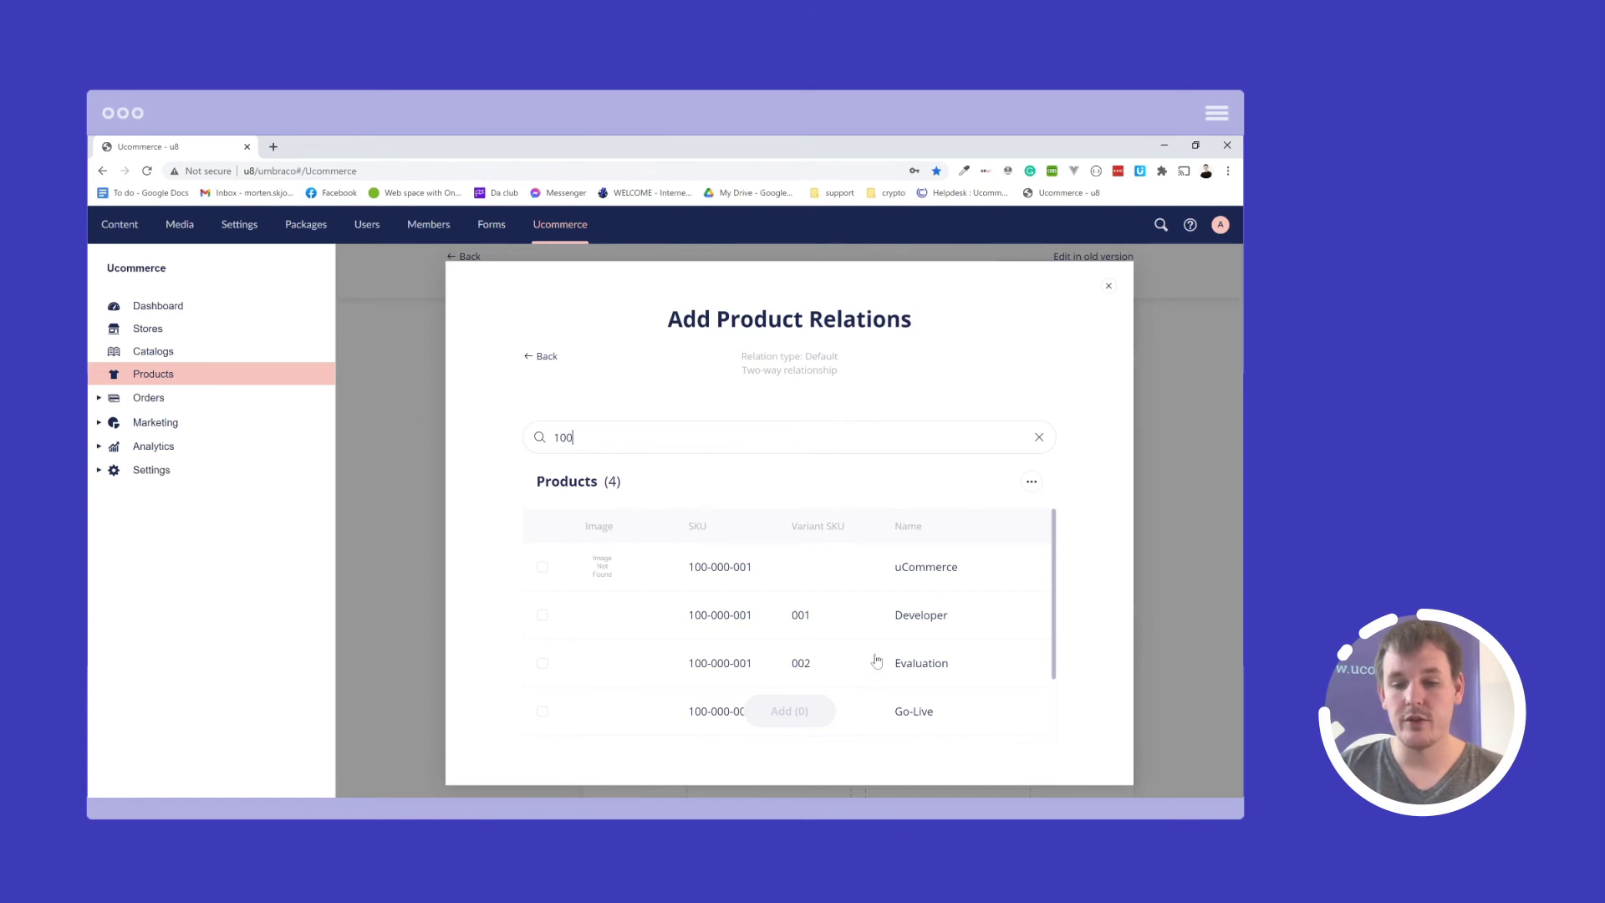
{"action": "scroll", "coordinate": [911, 646], "scroll_direction": "down", "scroll_amount": 2}
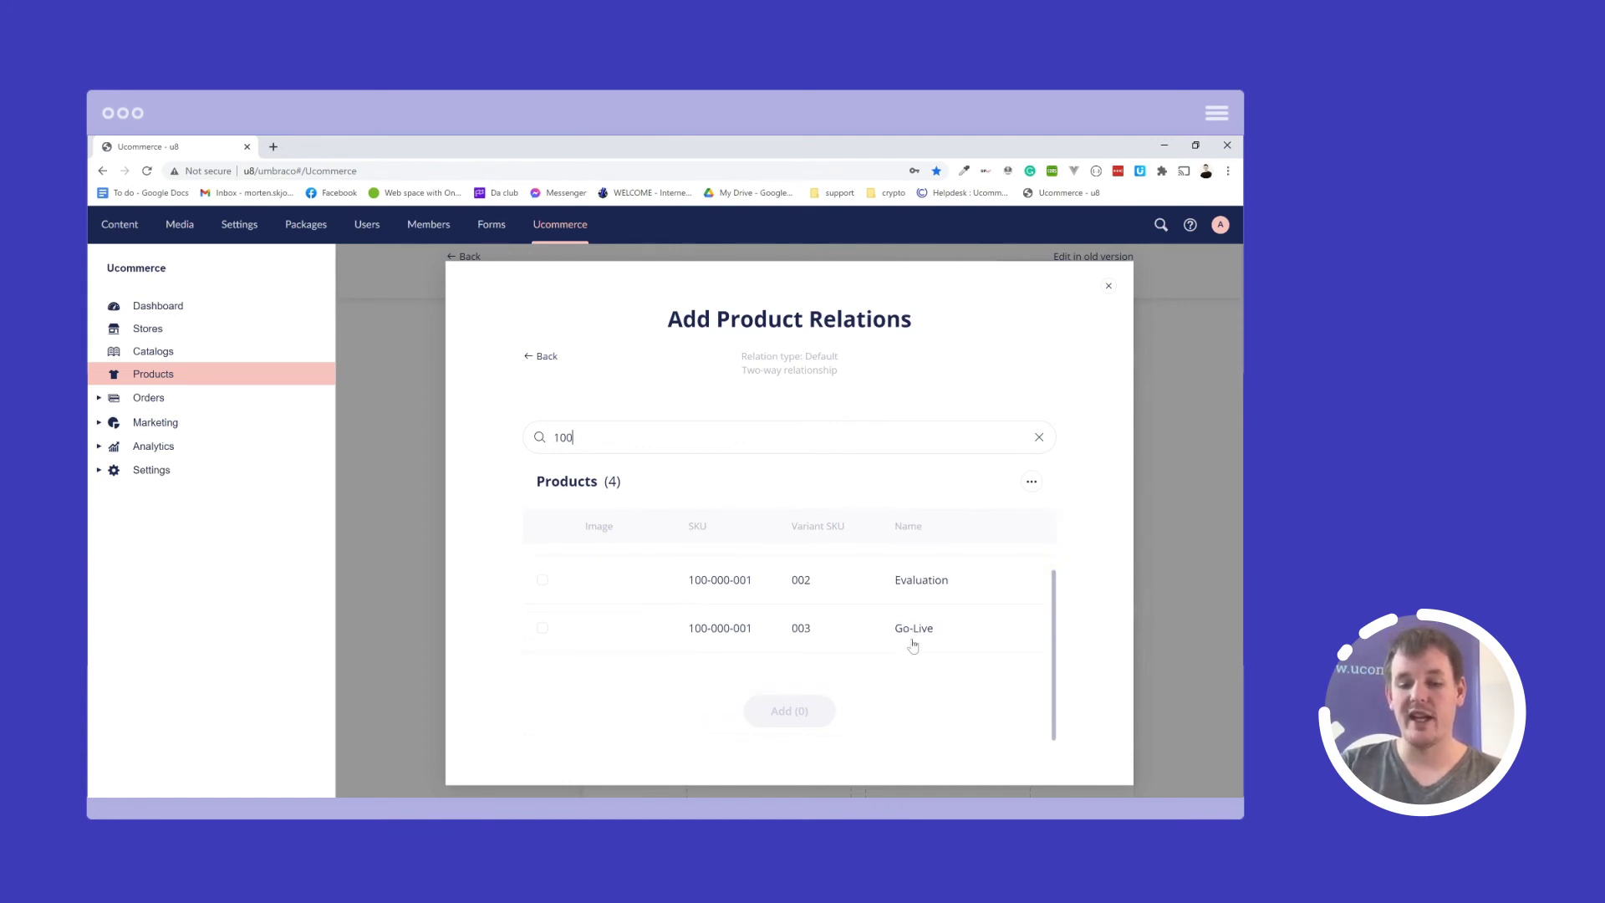
{"action": "left_click", "coordinate": [911, 587]}
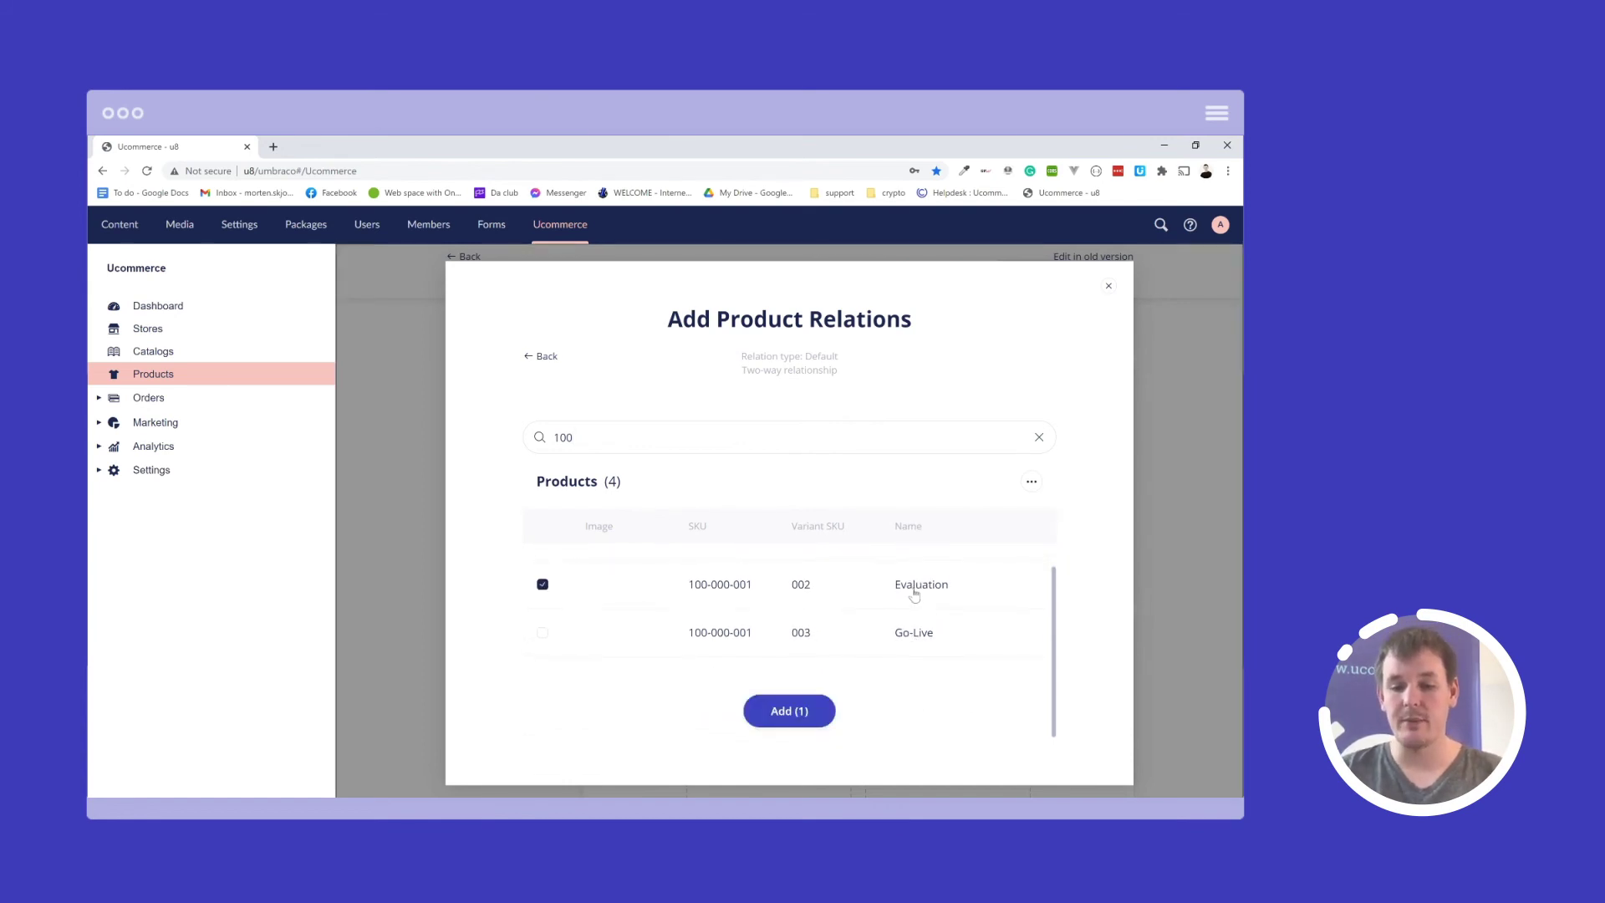
{"action": "left_click", "coordinate": [789, 712]}
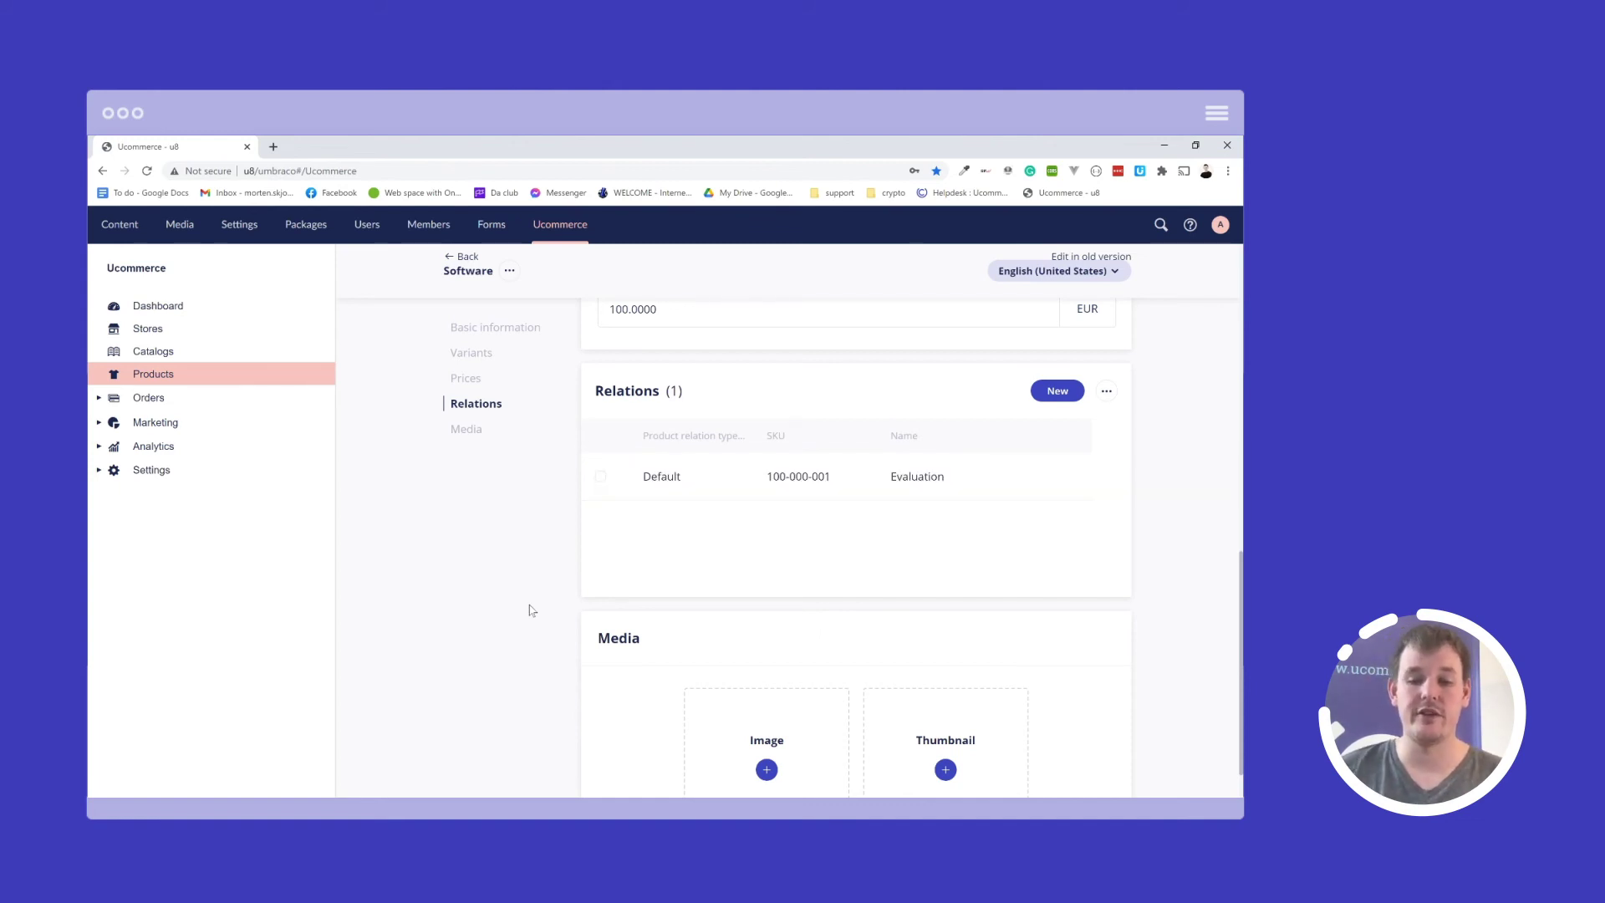
- Look at the media available for the Software product's image and thumbnail, and check its language options, without selecting anything
{"action": "scroll", "coordinate": [643, 610], "scroll_direction": "down", "scroll_amount": 1}
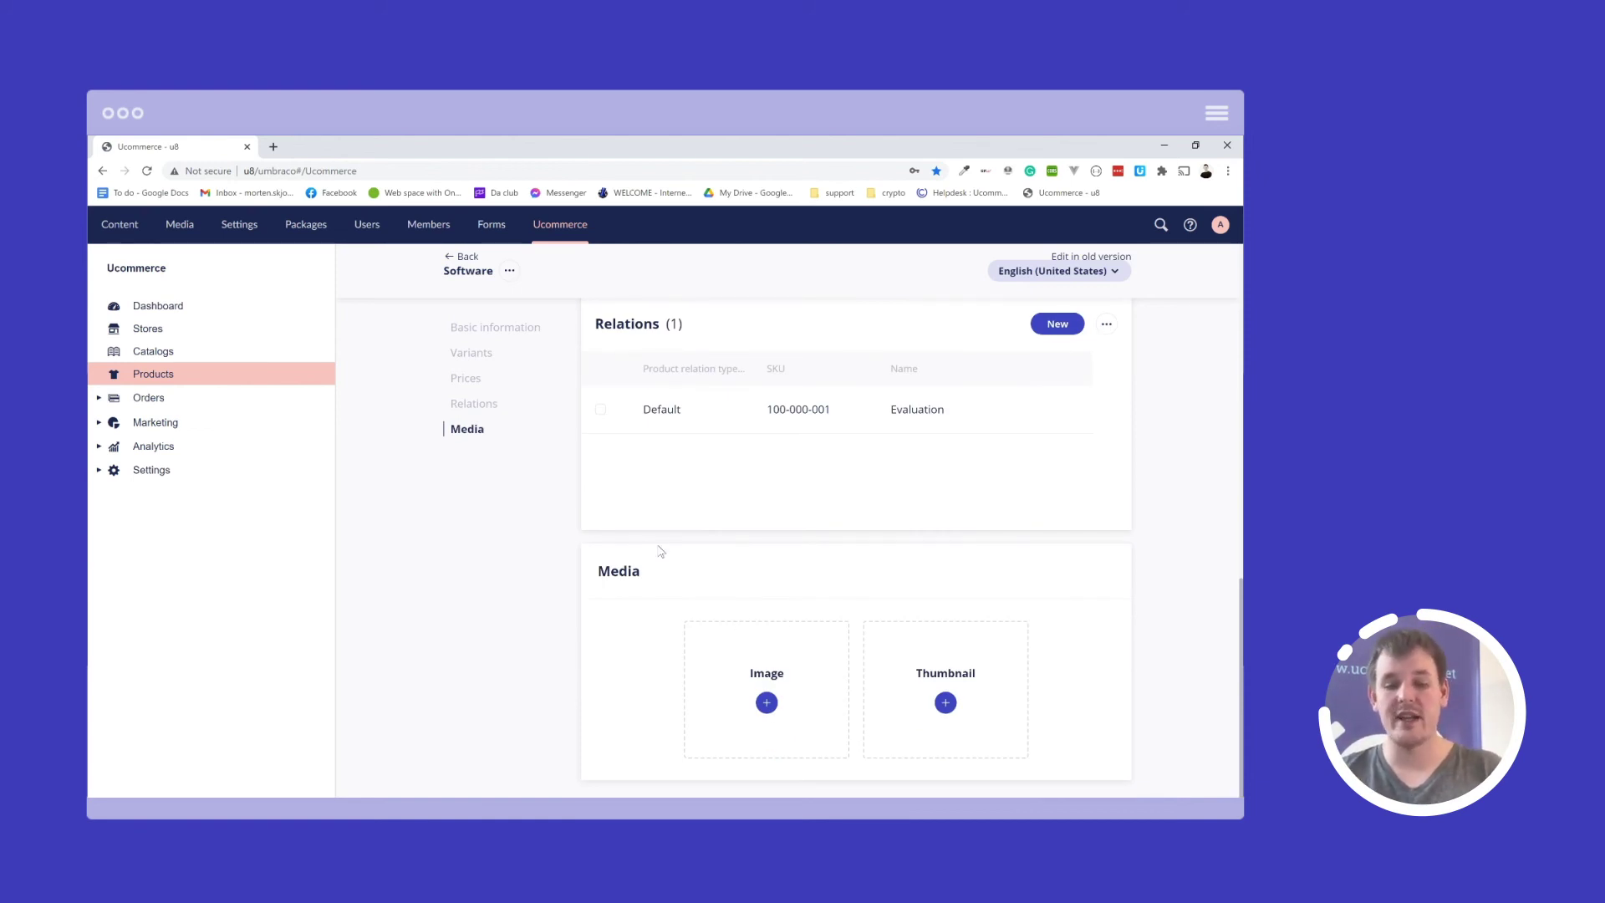
{"action": "left_click", "coordinate": [767, 703]}
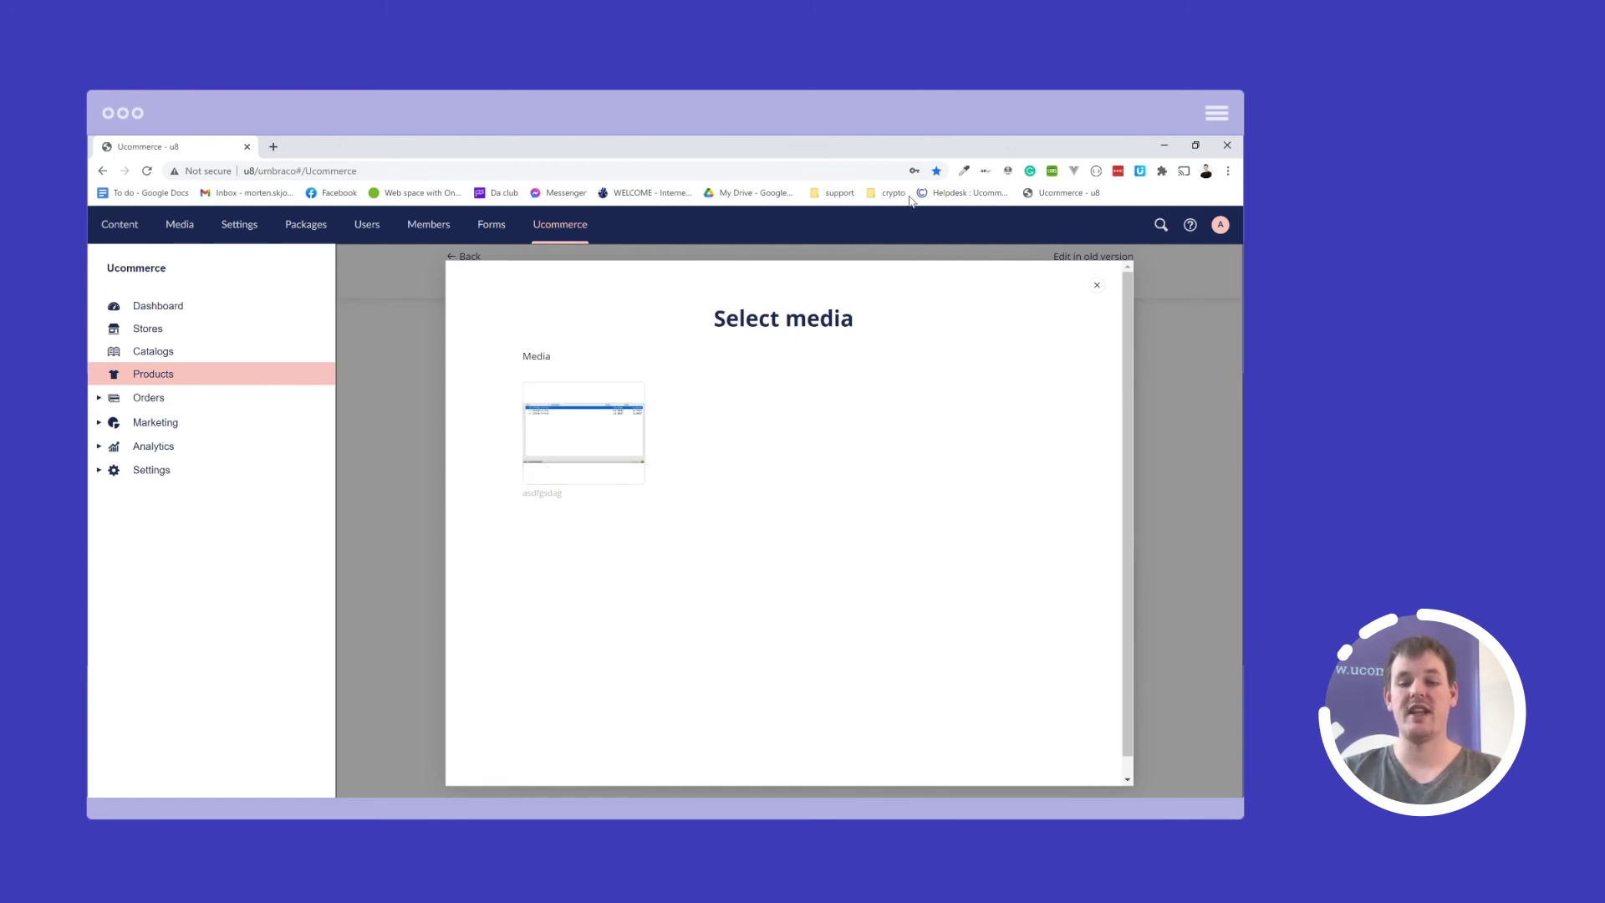
{"action": "left_click", "coordinate": [1098, 286]}
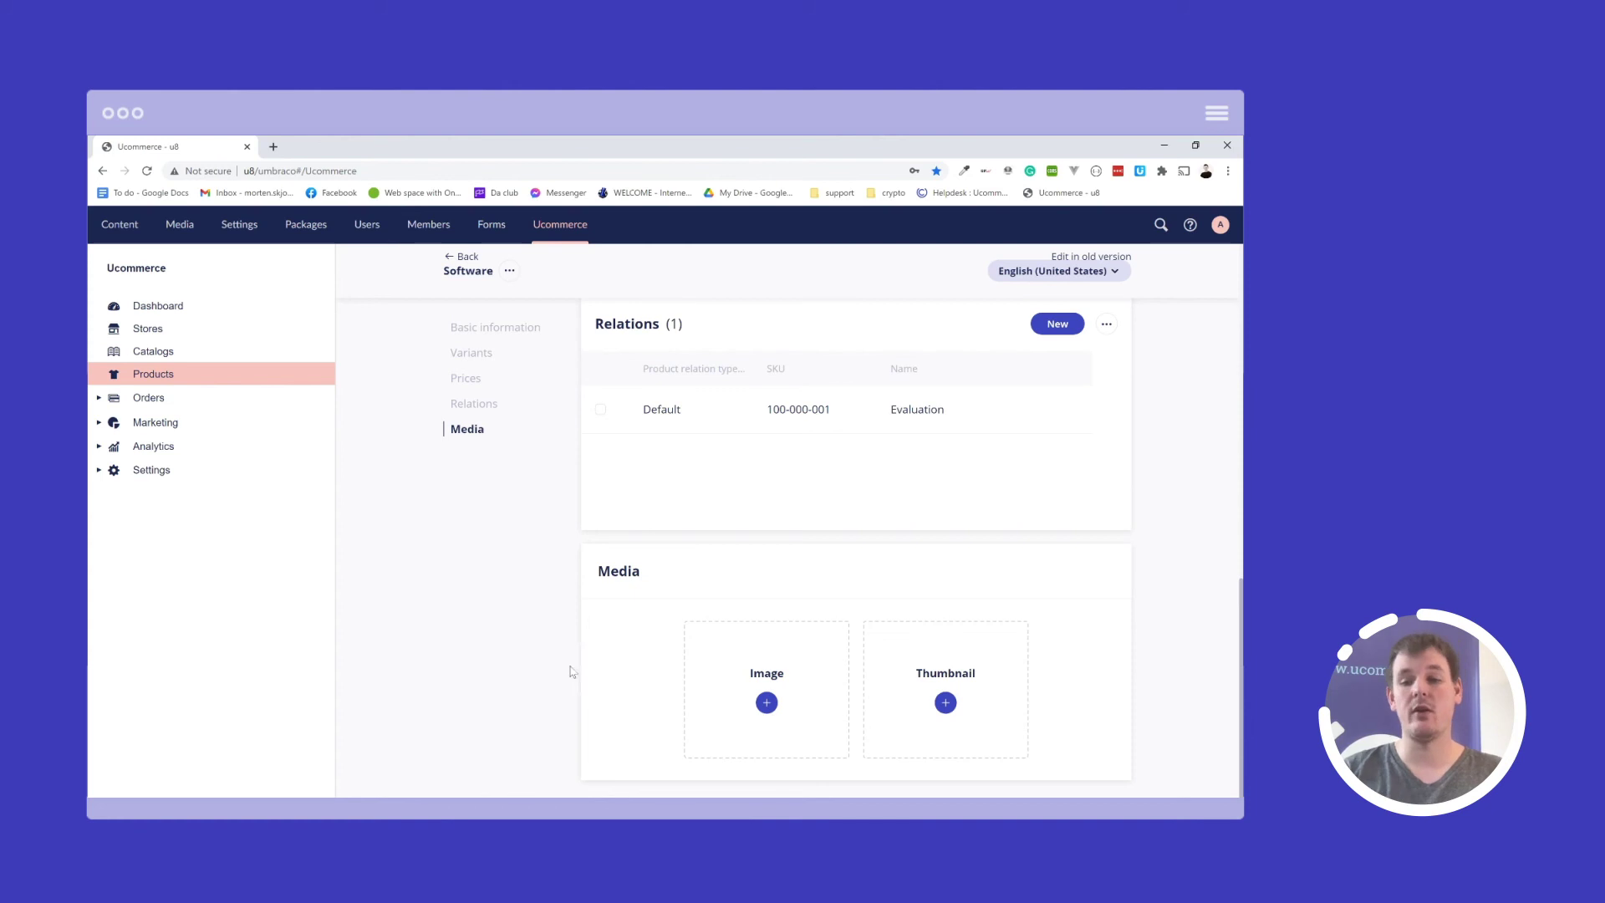
{"action": "left_click", "coordinate": [1037, 279]}
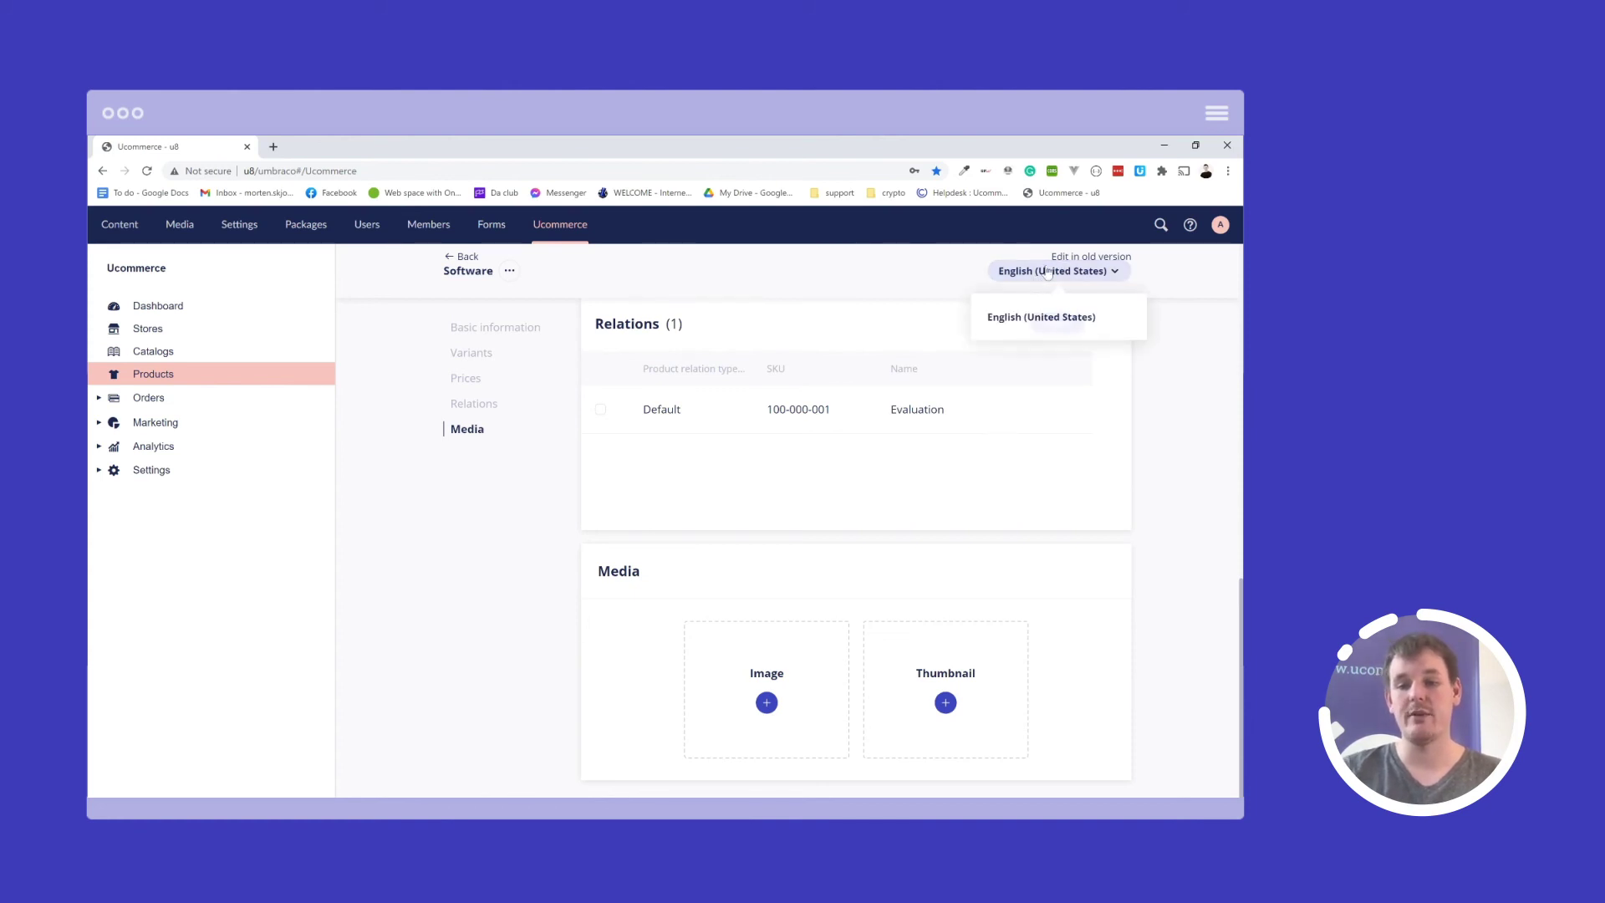
{"action": "left_click", "coordinate": [881, 328]}
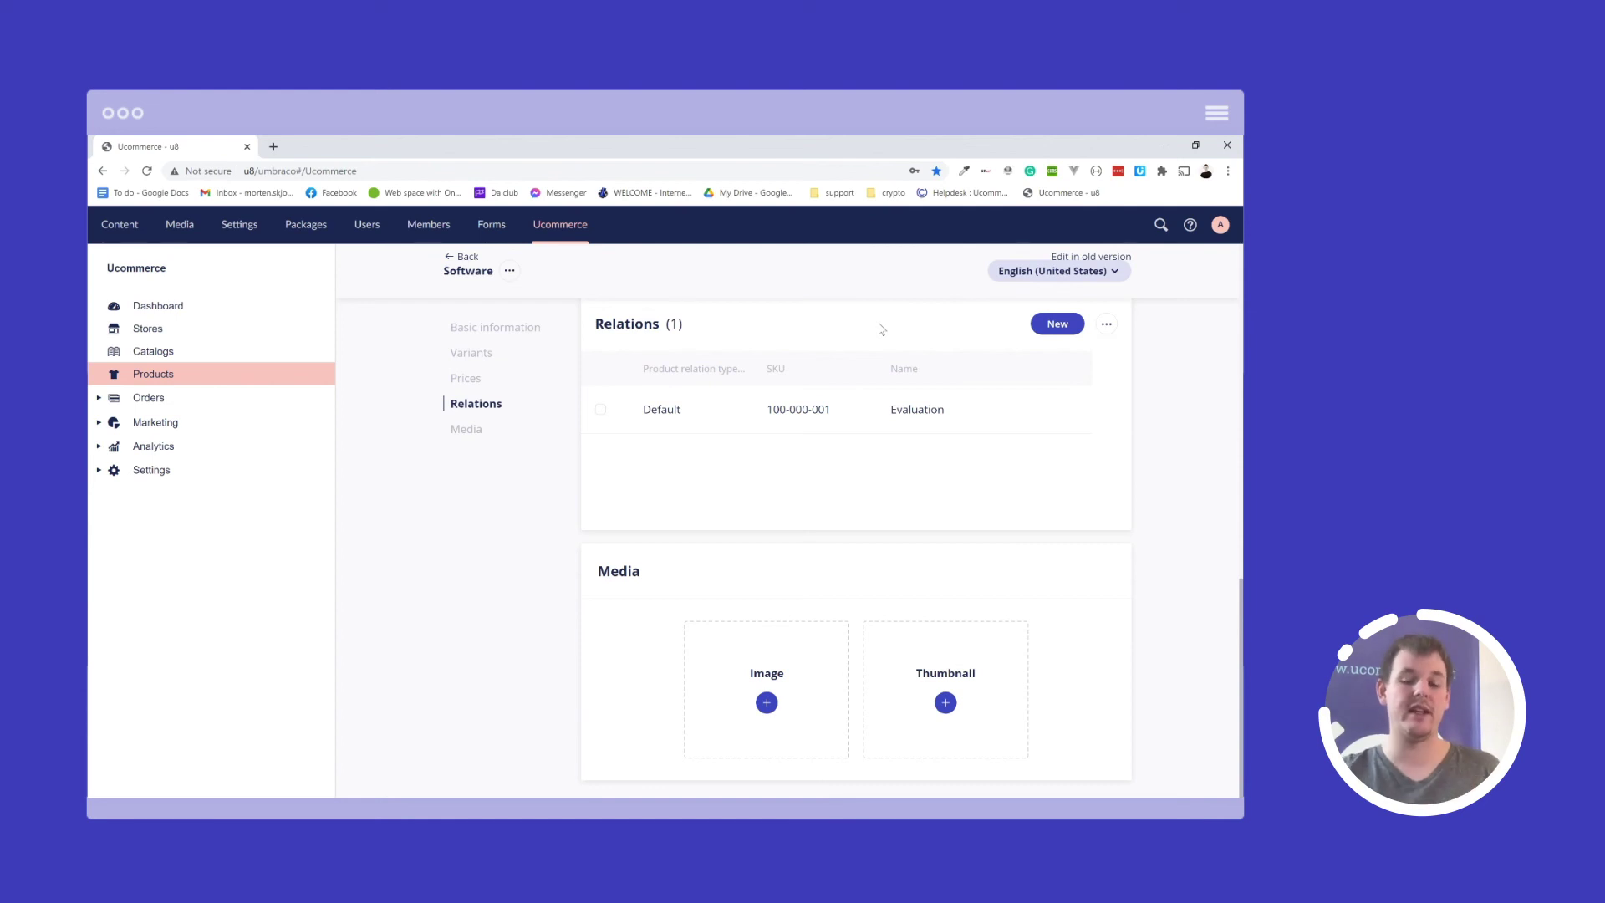
{"action": "left_click", "coordinate": [944, 702]}
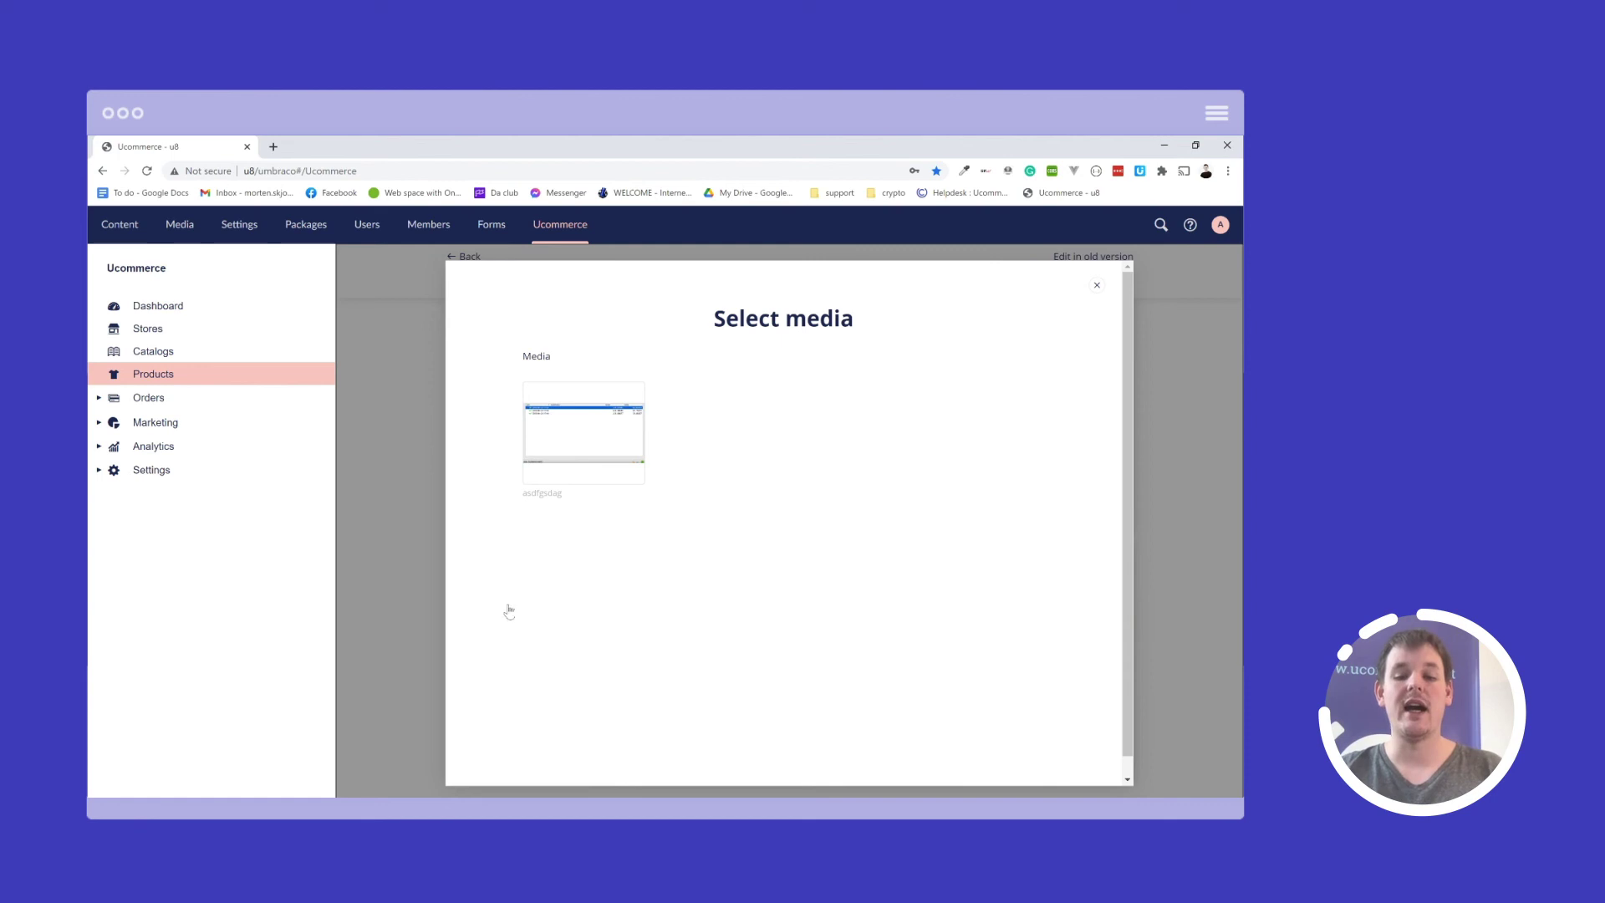
{"action": "left_click", "coordinate": [1099, 286]}
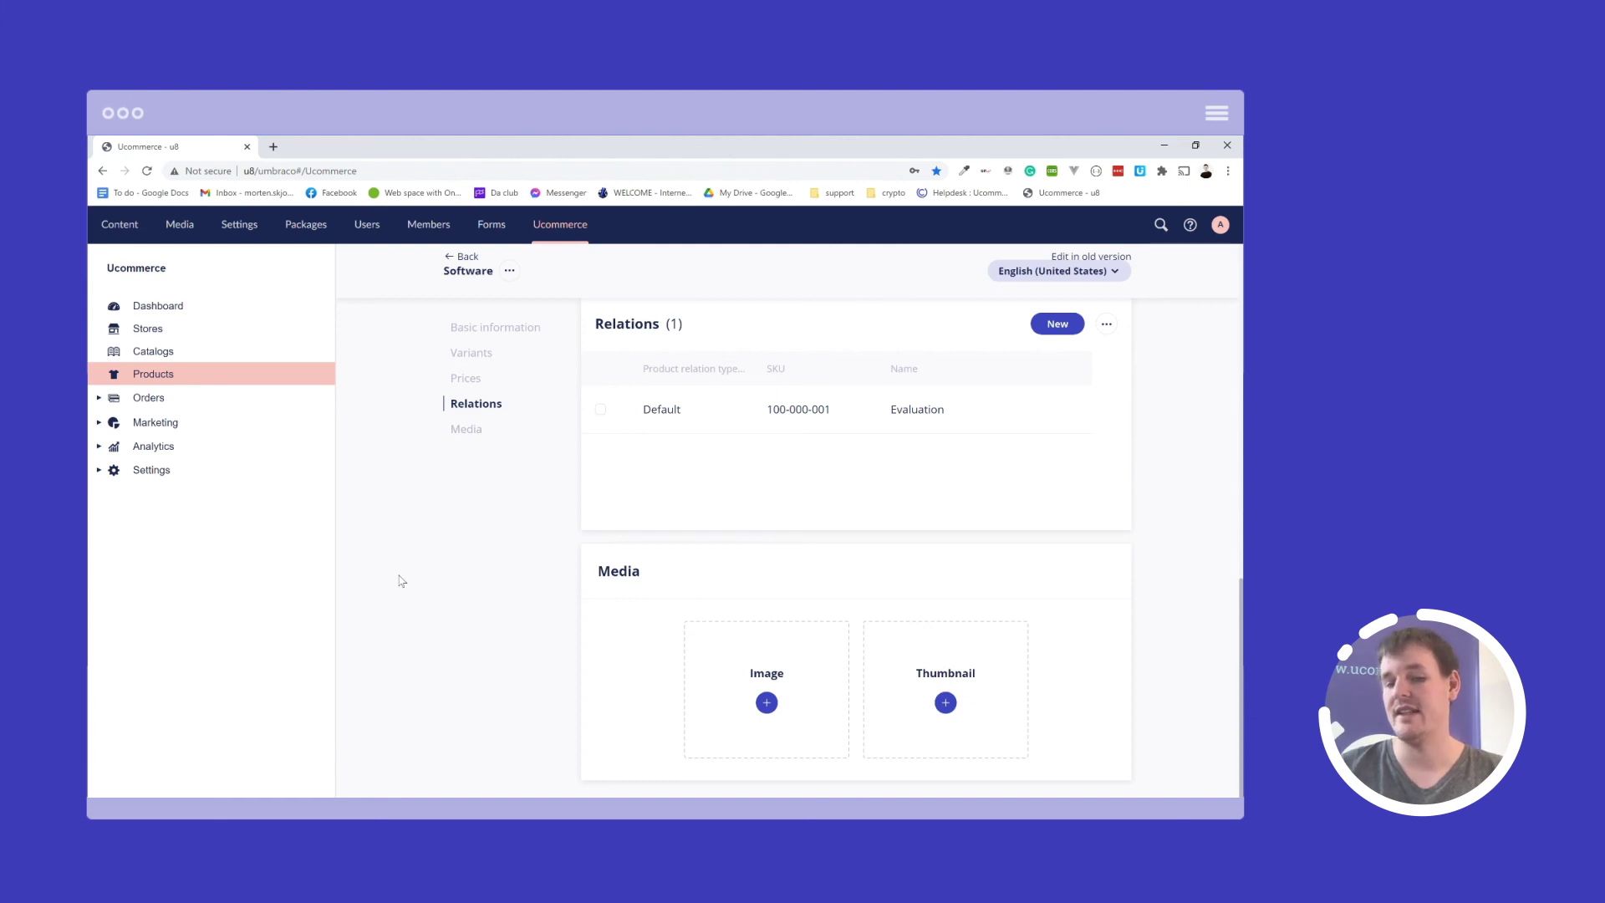
{"action": "scroll", "coordinate": [528, 527], "scroll_direction": "up", "scroll_amount": 5}
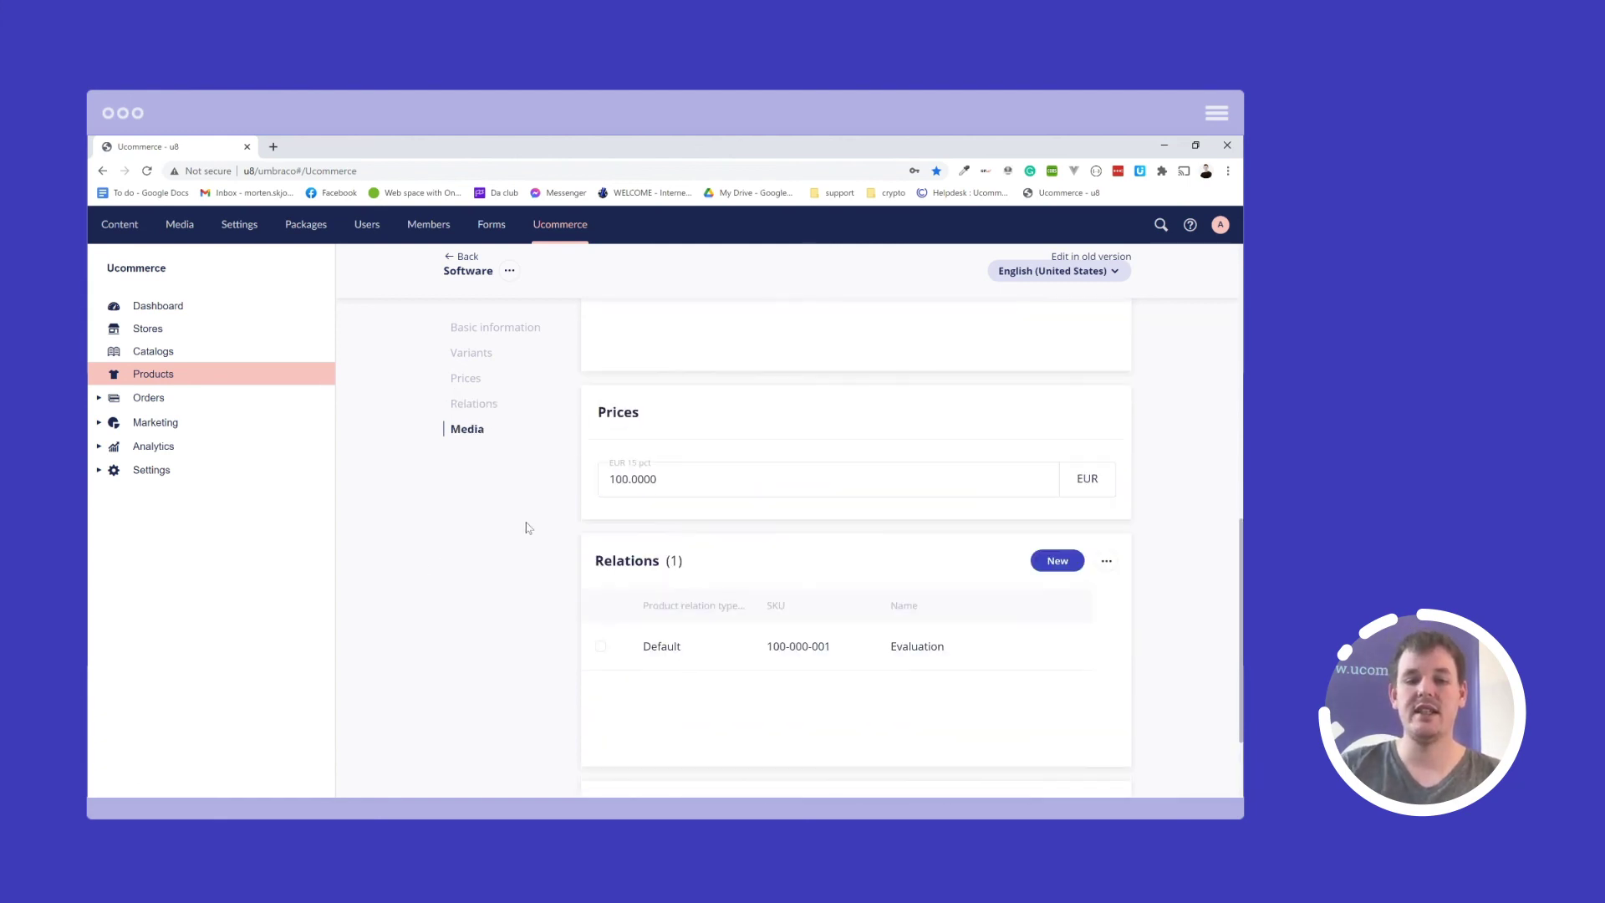
{"action": "scroll", "coordinate": [528, 528], "scroll_direction": "up", "scroll_amount": 4}
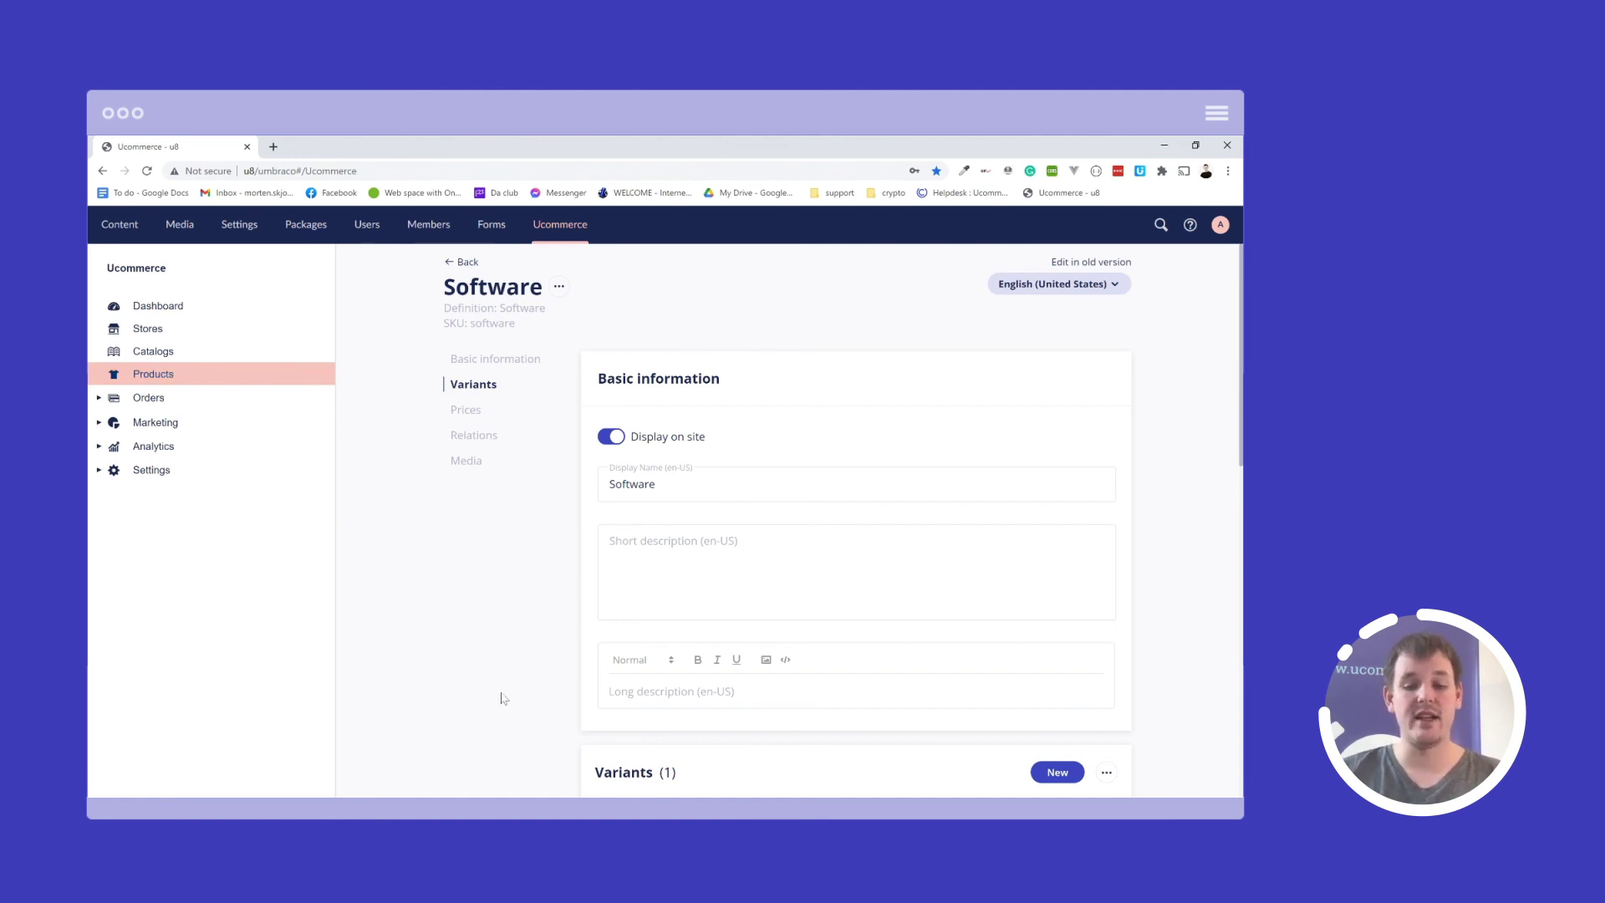
{"action": "scroll", "coordinate": [501, 694], "scroll_direction": "down", "scroll_amount": 5}
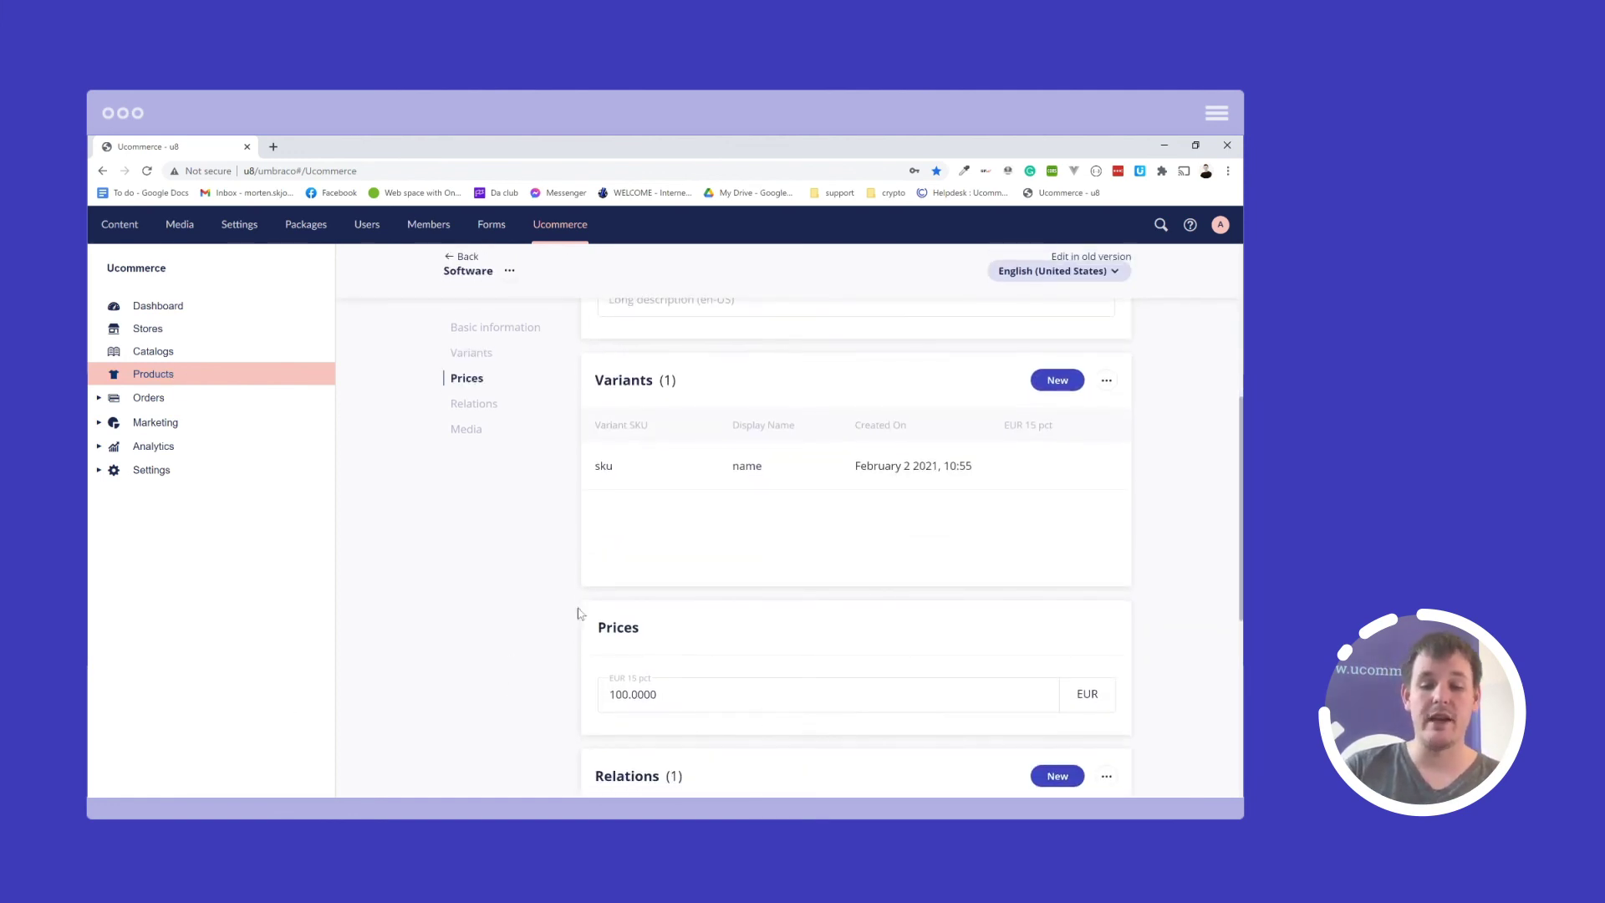